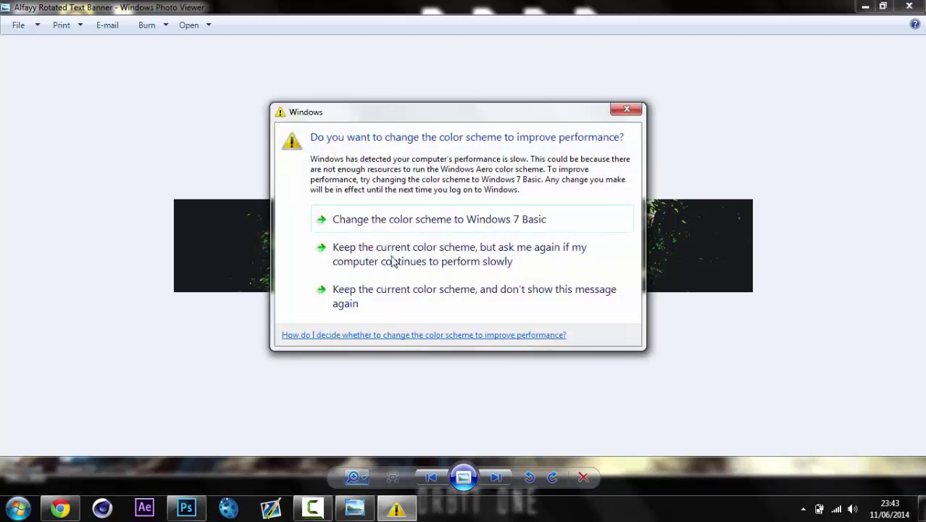
Close the Windows colour-scheme warning covering the Alfayy banner image
left_click(625, 113)
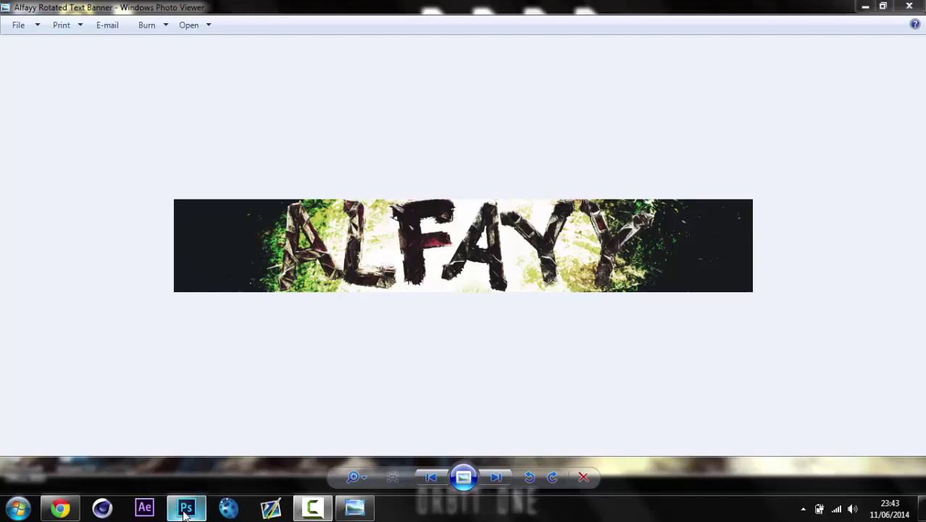
Switch from Windows Photo Viewer to Photoshop using its taskbar icon
left_click(185, 511)
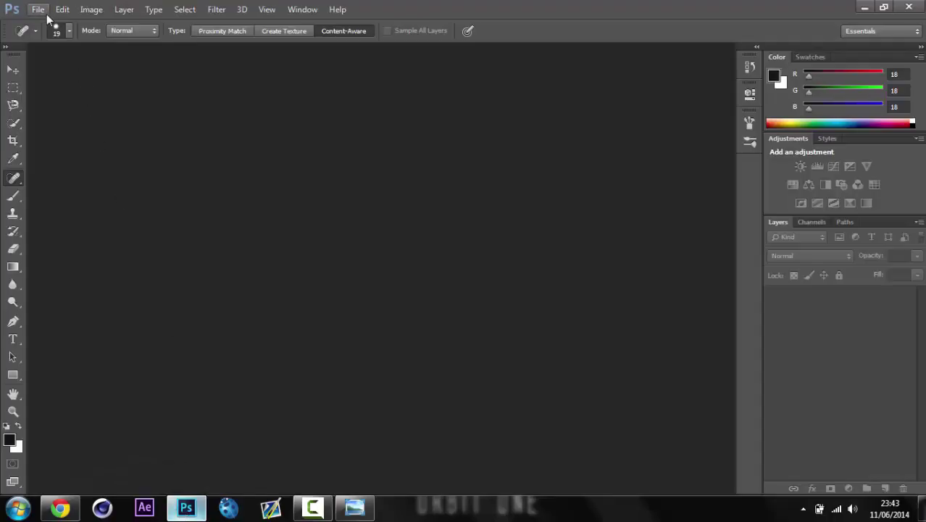
Open the New document dialog from the File menu
left_click(43, 11)
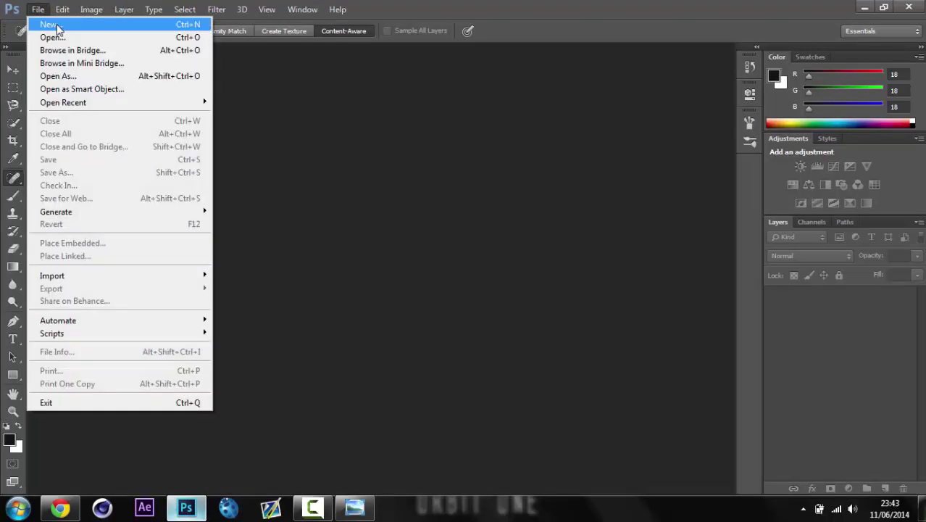
left_click(313, 163)
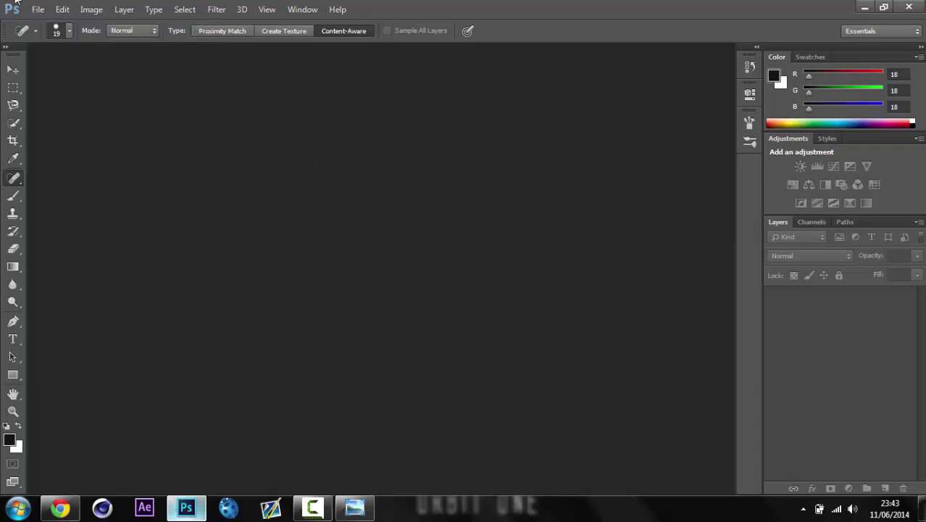
left_click(38, 10)
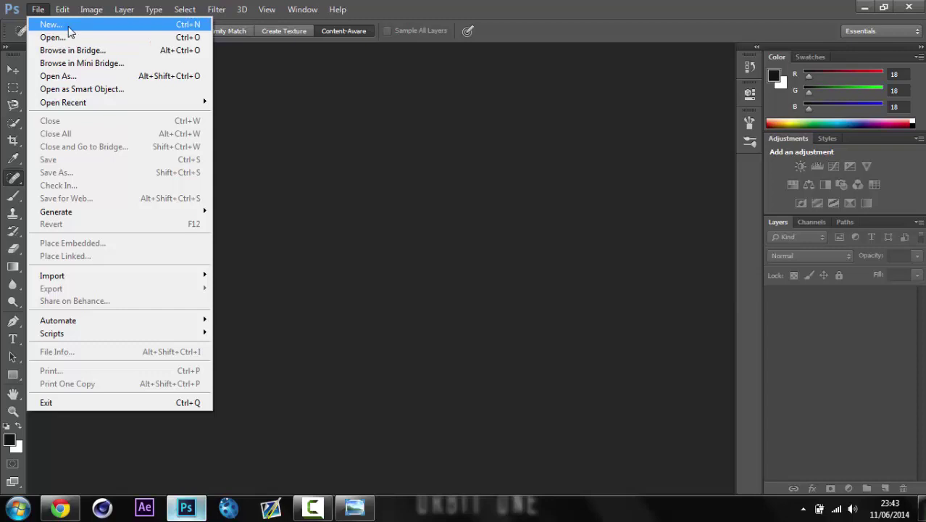
left_click(67, 28)
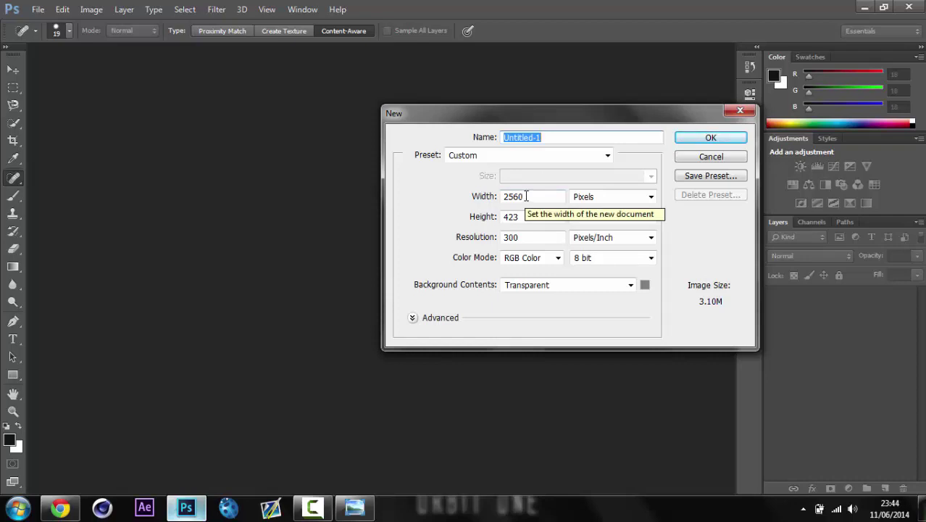
Set the new document's size to 1920 × 1080 pixels
left_click(558, 196)
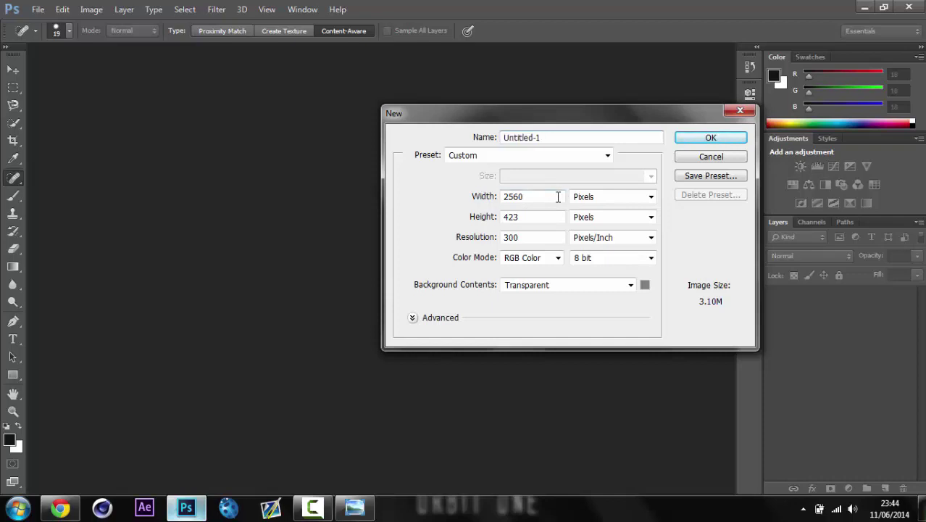
key("BackSpace")
key("BackSpace")
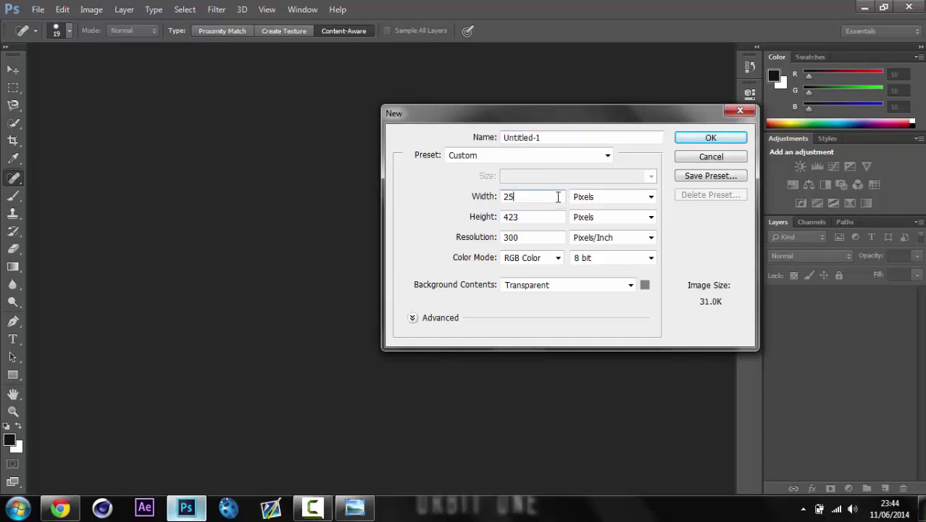
key("BackSpace")
key("BackSpace")
type("1")
key("BackSpace")
type("1920")
left_click(547, 219)
key("BackSpace")
key("BackSpace")
key("BackSpace")
type("10")
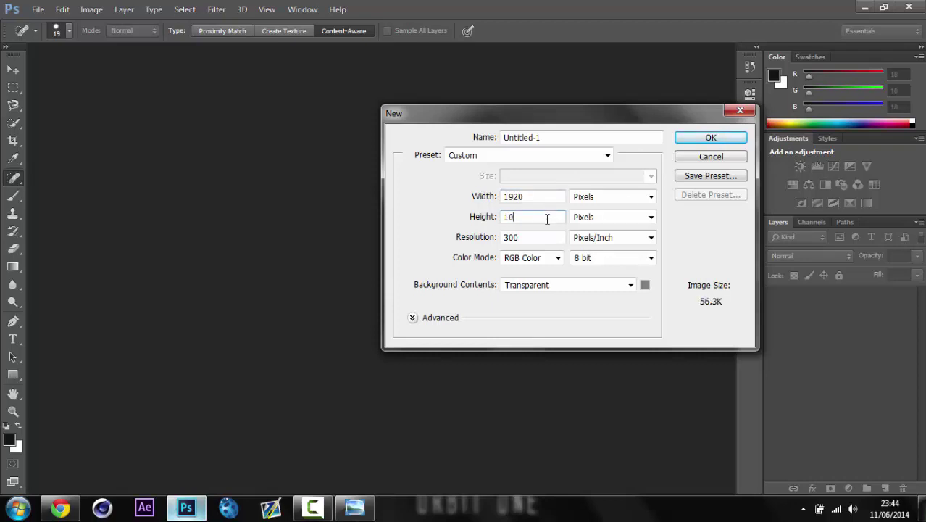
type("80")
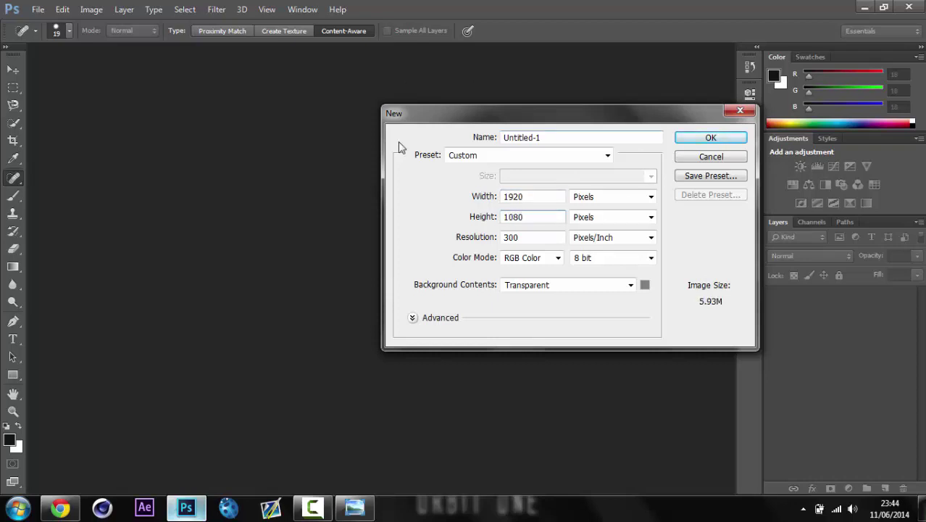
Review resolution and colour mode, then name the document '3D Effect'
left_click(547, 236)
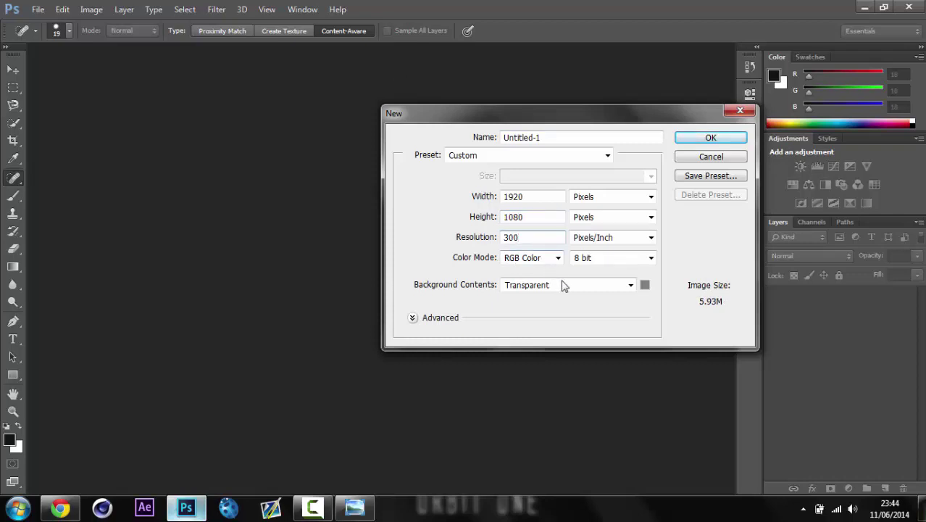
left_click(557, 258)
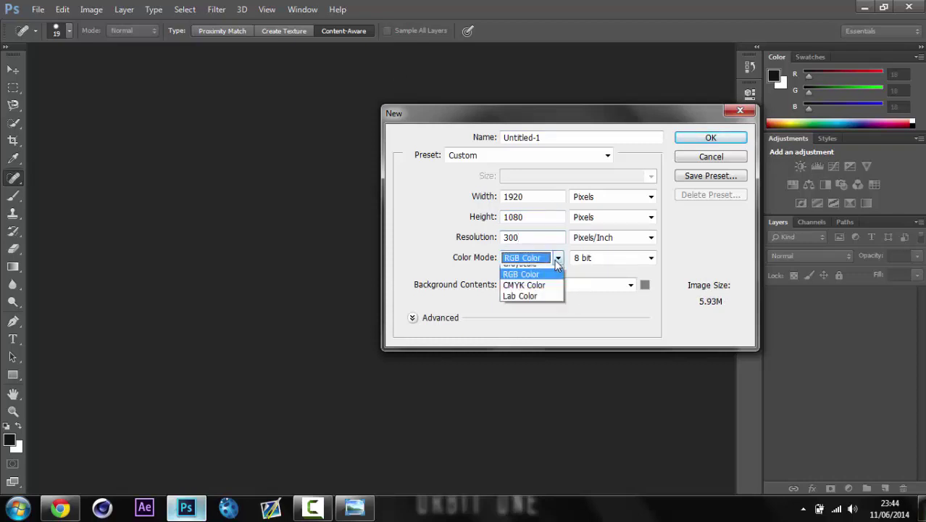
left_click(573, 138)
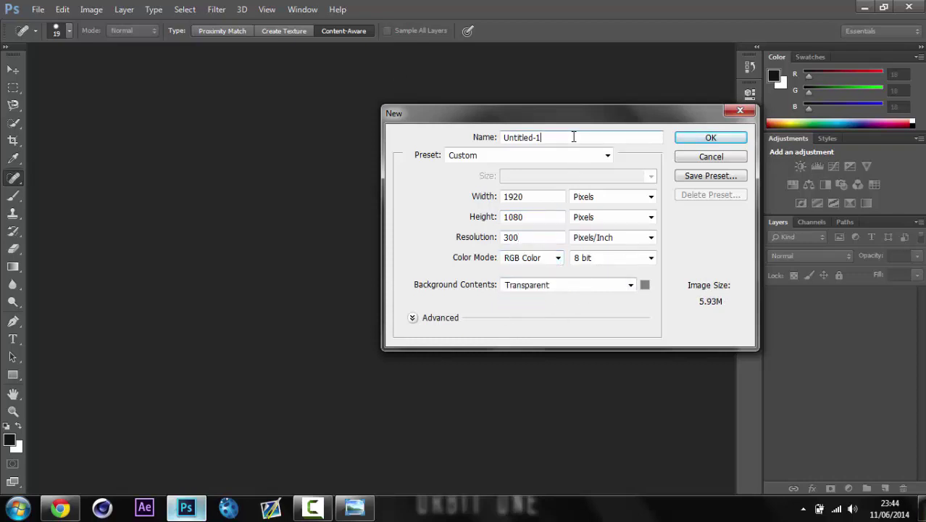
key("BackSpace")
key("BackSpace")
key("BackSpace")
key("BackSpace")
key("BackSpace")
key("BackSpace")
key("BackSpace")
key("BackSpace")
type("3")
type("d")
key("BackSpace")
type("D Effect")
Keep the Custom preset and try a custom red ff0000 background colour
left_click(478, 155)
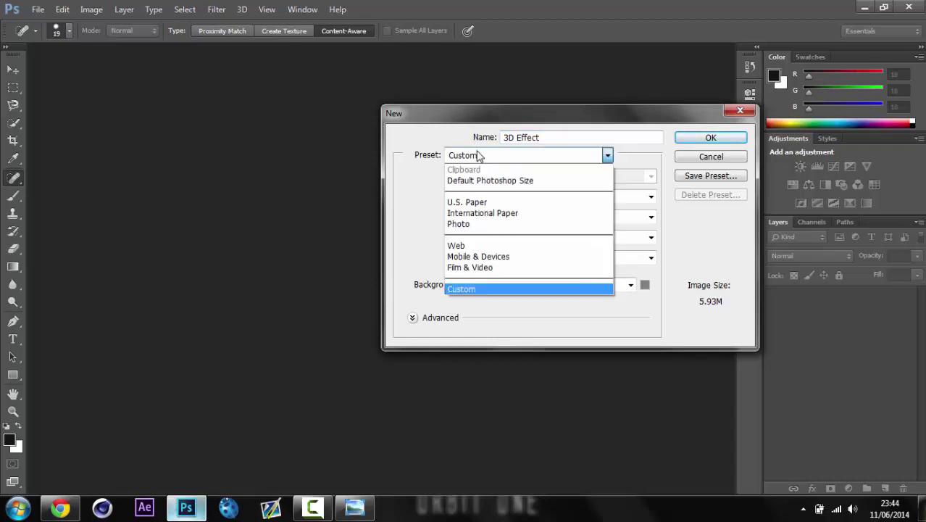
left_click(478, 155)
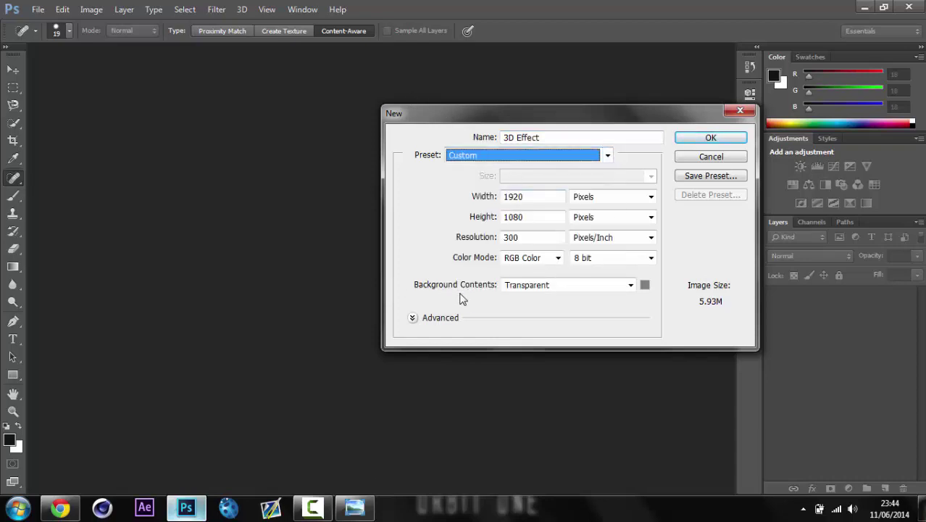
left_click(604, 286)
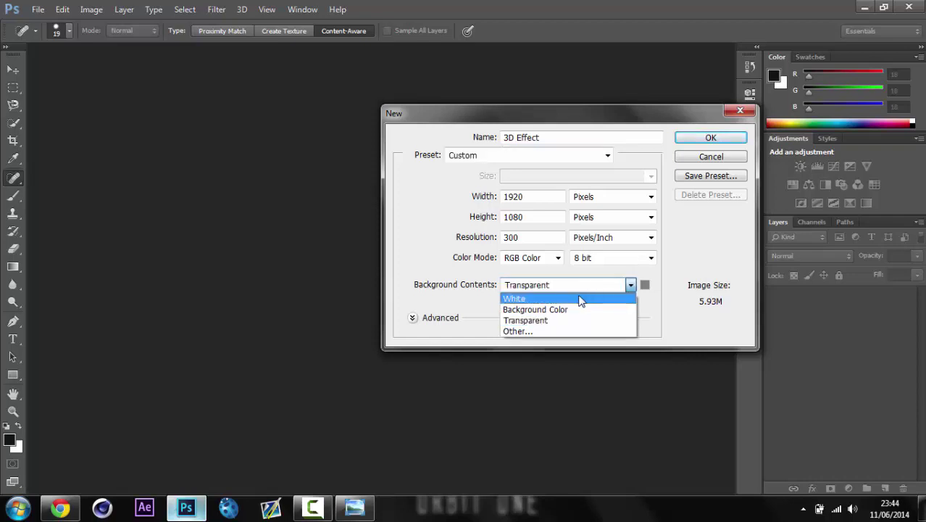
left_click(535, 301)
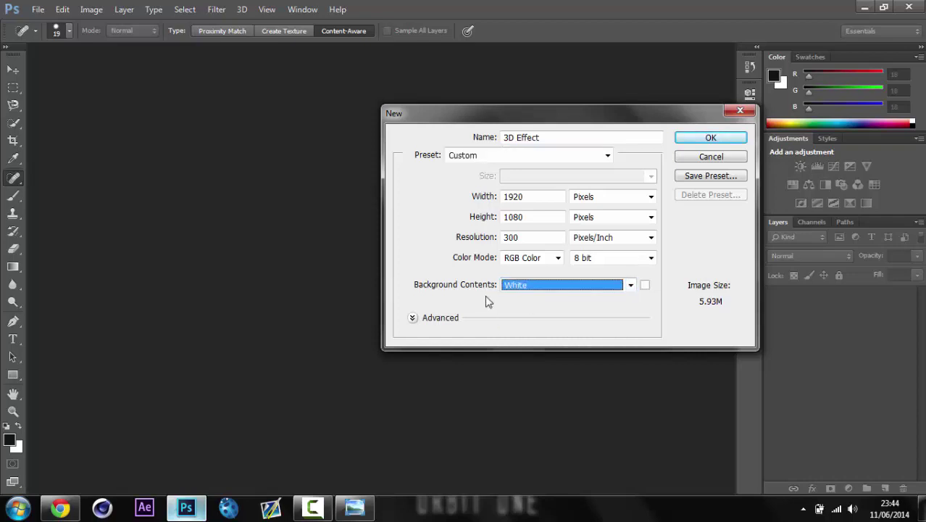
left_click(603, 289)
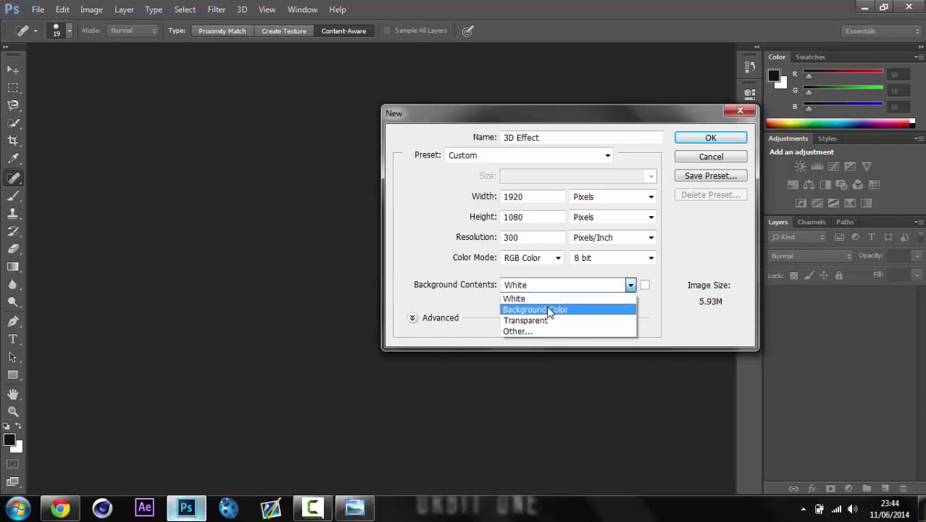
left_click(552, 311)
left_click(643, 288)
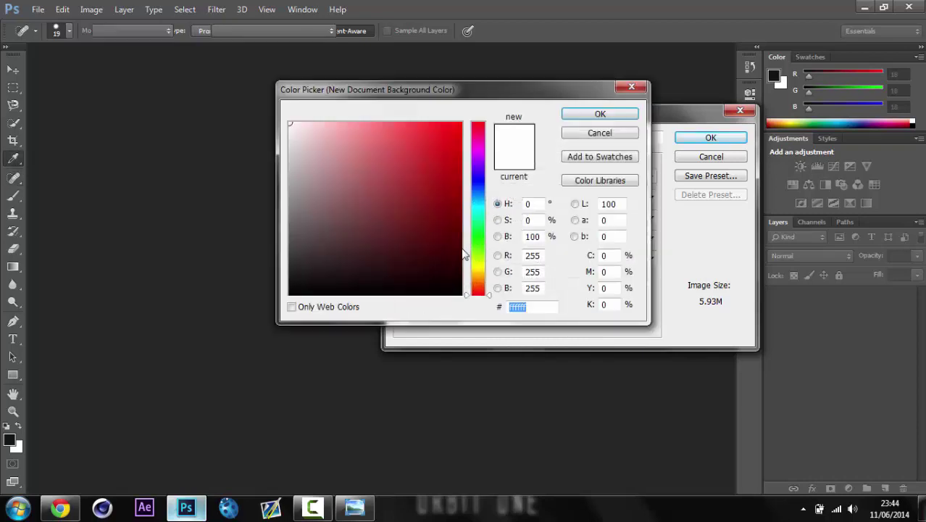
type("ff0000")
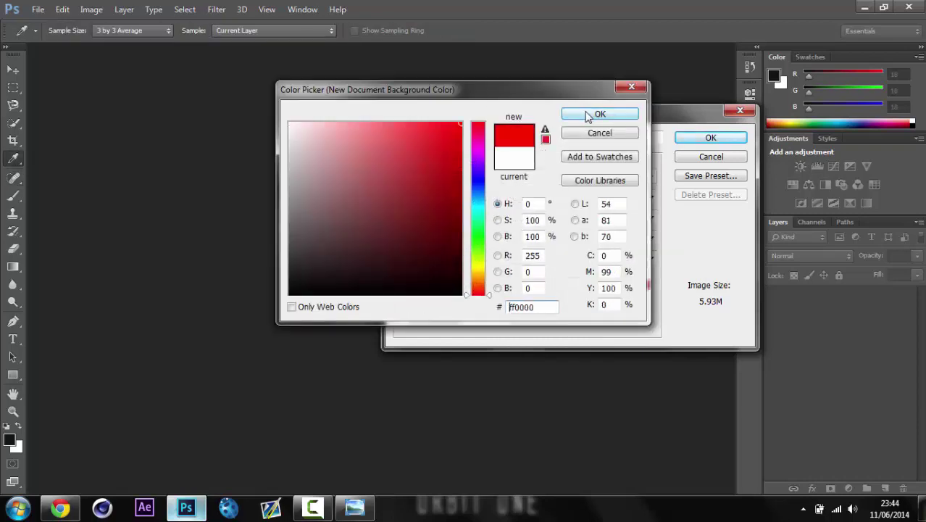
Cancel the red colour, set Background Contents to White, and create the document
left_click(636, 90)
left_click(579, 286)
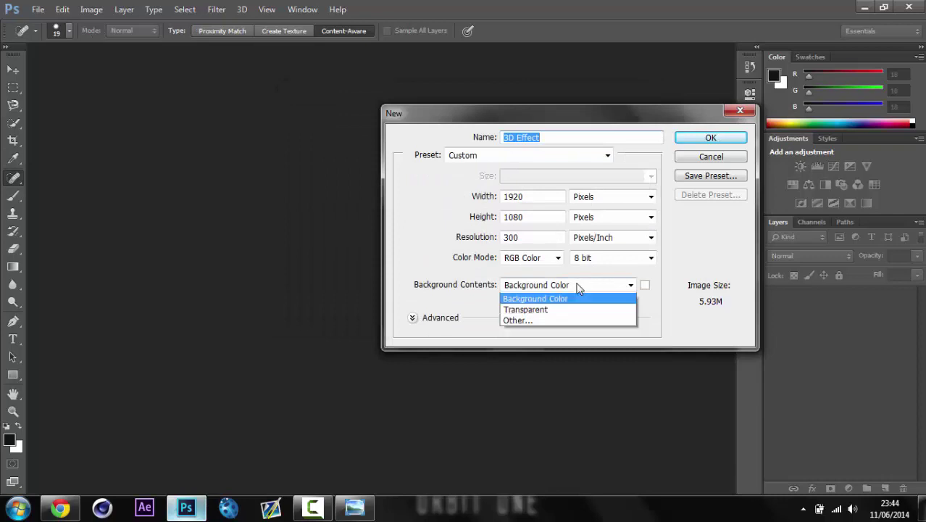
left_click(529, 299)
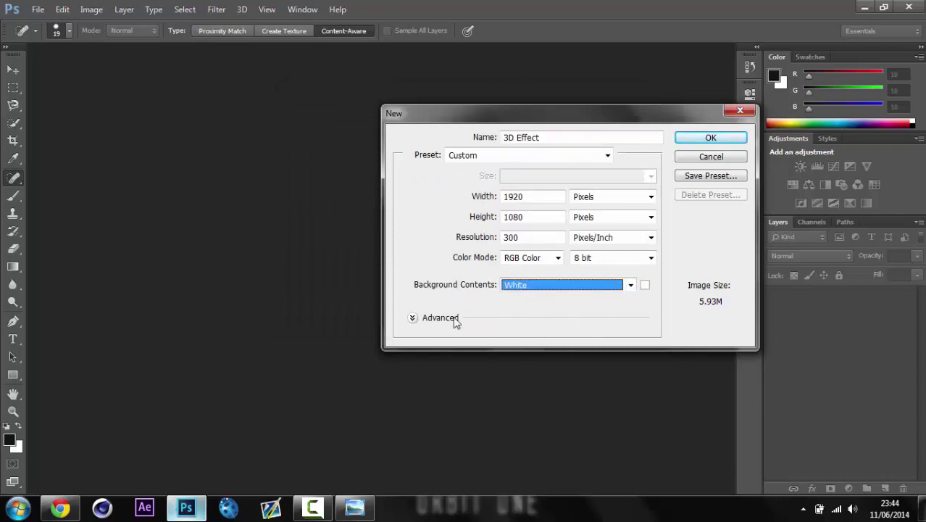
left_click(413, 319)
left_click(413, 319)
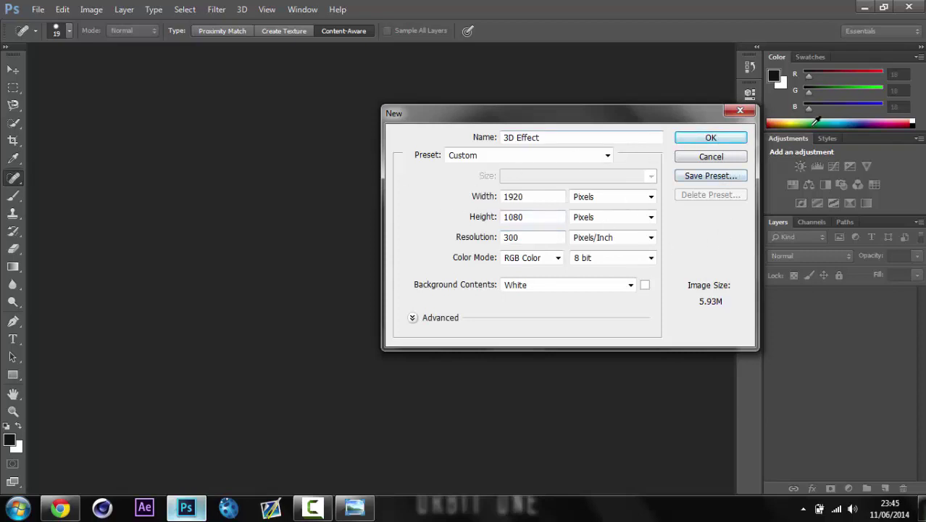
left_click(710, 139)
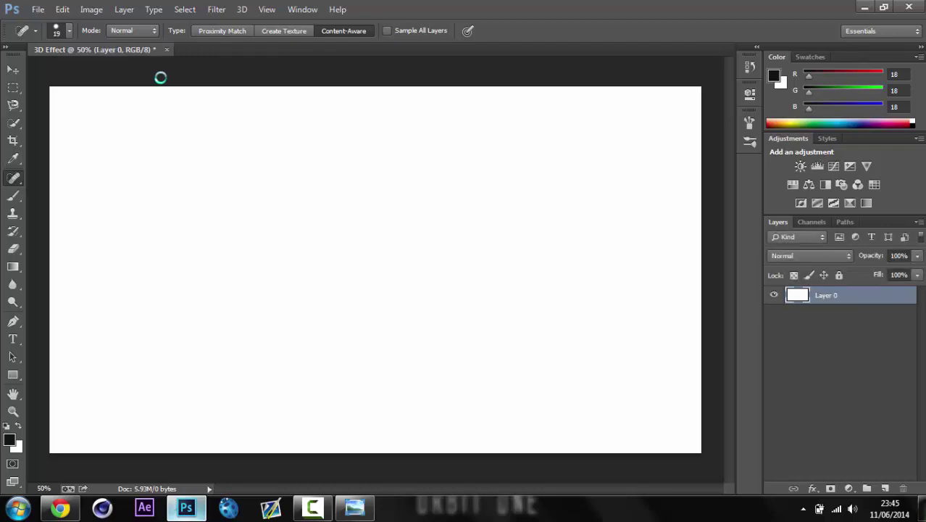
Switch to the Move tool (V) and nudge Layer 0 slightly
key("v")
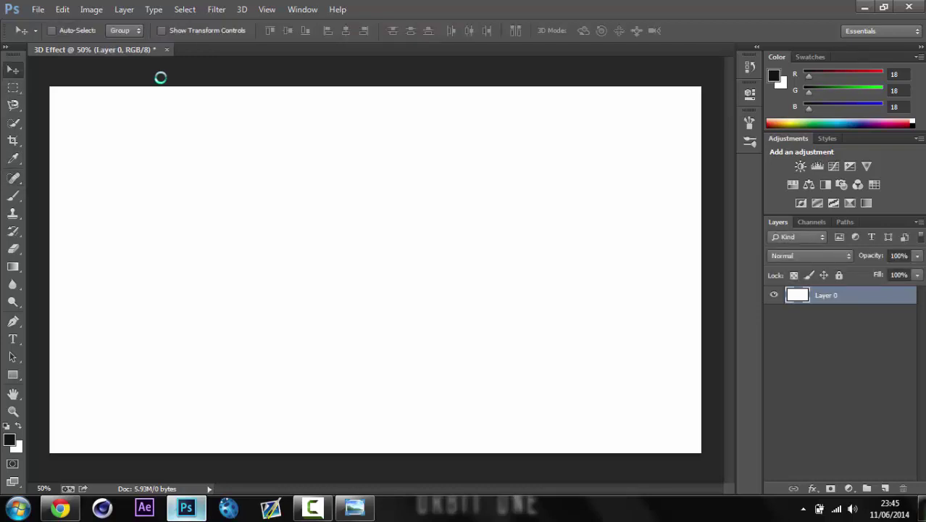
left_click_drag(375, 200, 375, 199)
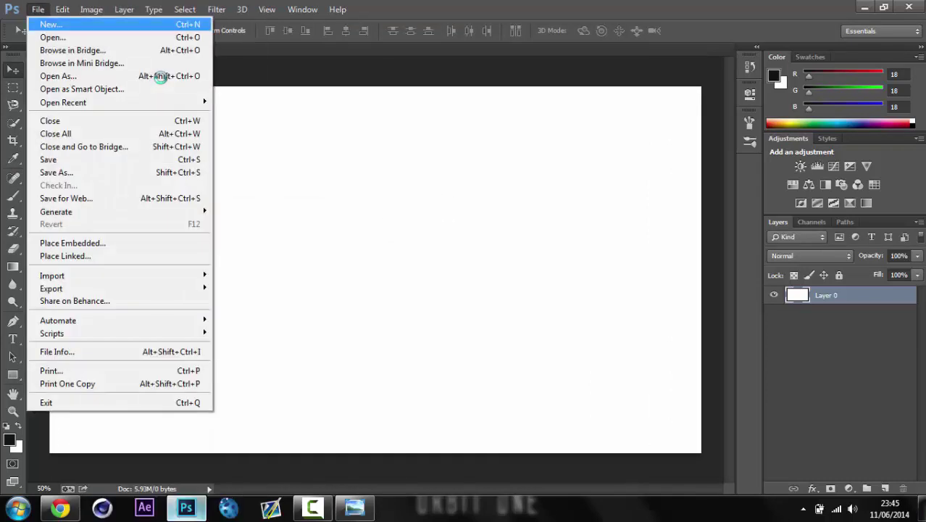
Bring up the Open dialog and scroll through the Desktop folders
key("Down")
key("Return")
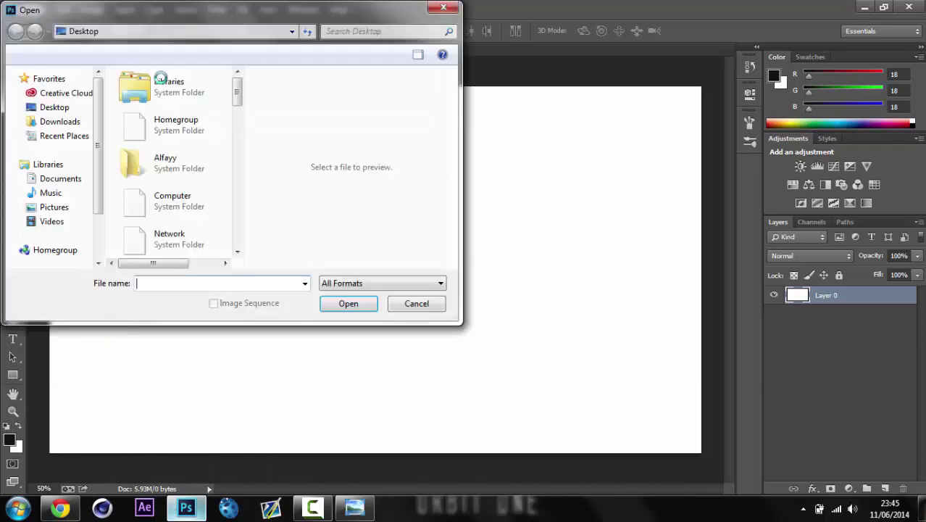
scroll(161, 78, "down", 3)
scroll(161, 78, "down", 3)
scroll(161, 77, "down", 5)
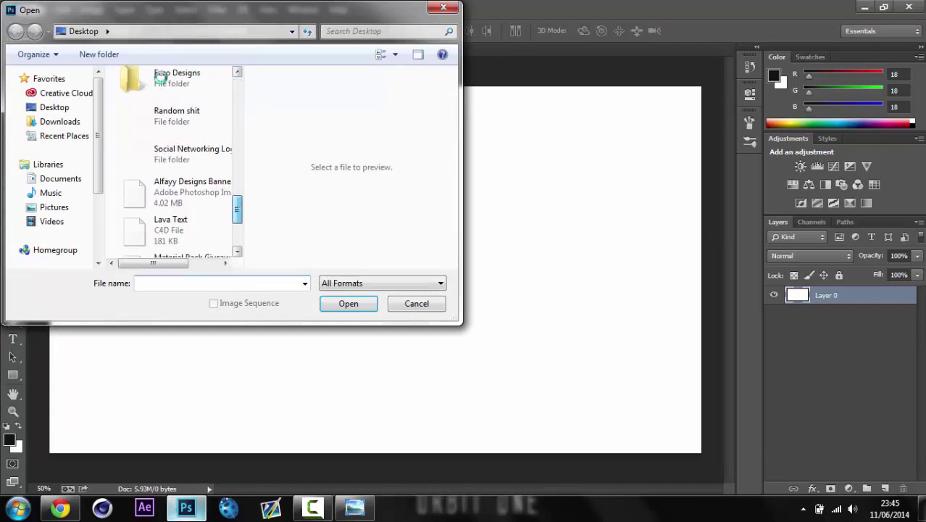
scroll(161, 77, "down", 1)
scroll(161, 78, "down", 3)
scroll(161, 78, "up", 5)
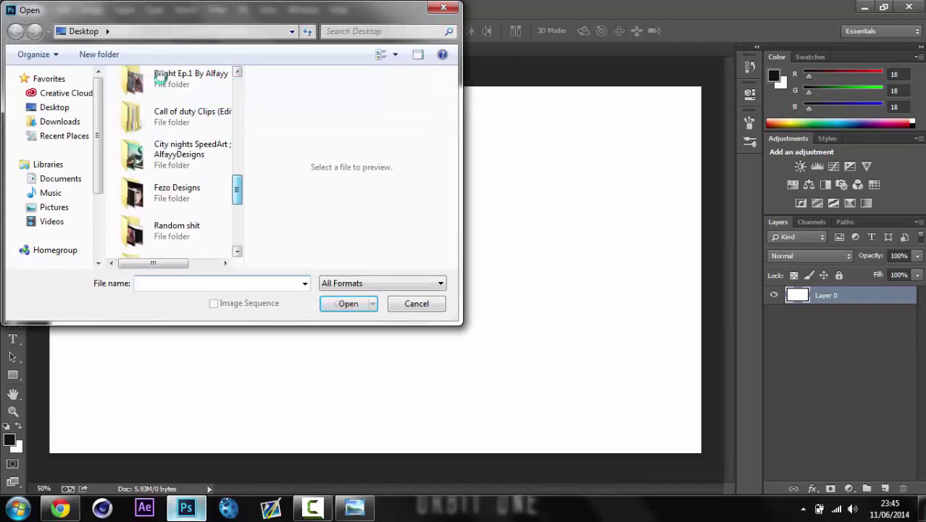
scroll(161, 77, "down", 2)
scroll(161, 78, "down", 1)
scroll(161, 77, "down", 1)
scroll(161, 78, "up", 3)
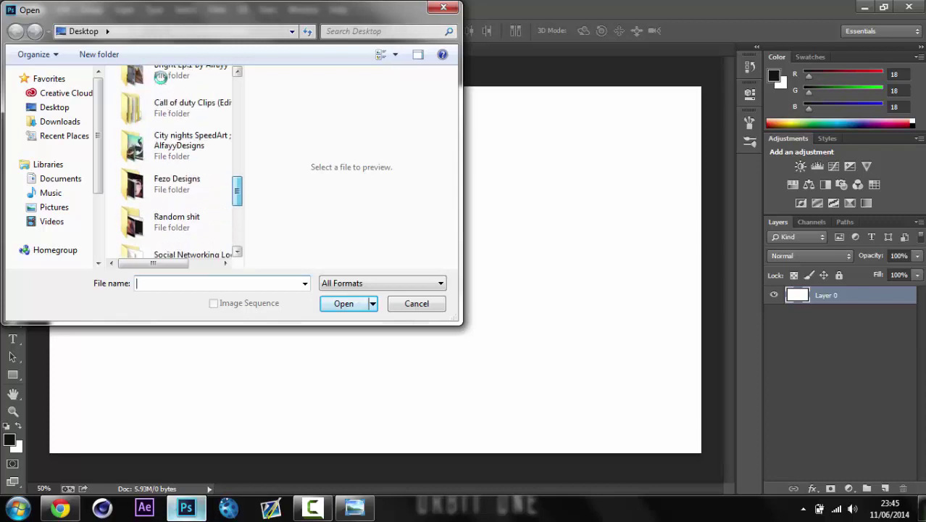
scroll(161, 77, "up", 2)
scroll(161, 77, "up", 3)
scroll(161, 77, "up", 2)
scroll(161, 78, "up", 2)
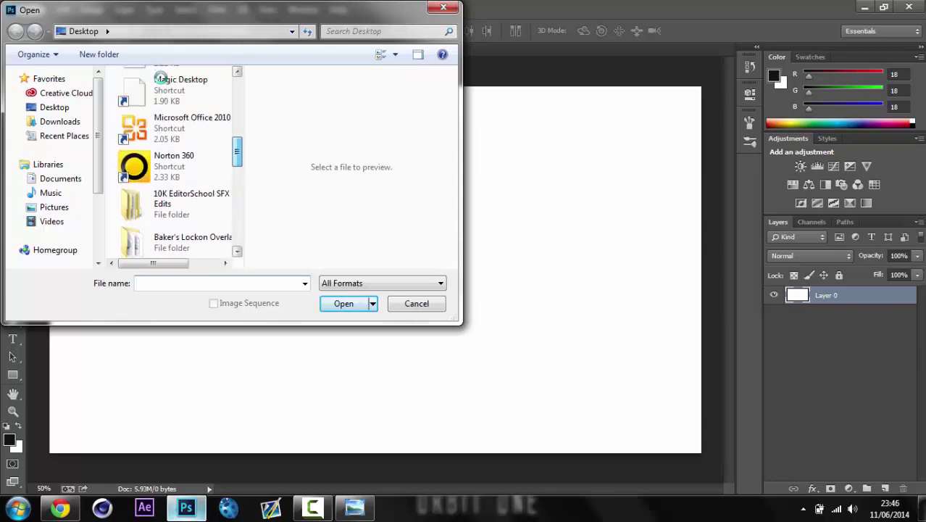
scroll(161, 78, "down", 2)
scroll(161, 77, "down", 3)
scroll(161, 78, "down", 1)
scroll(161, 78, "down", 1)
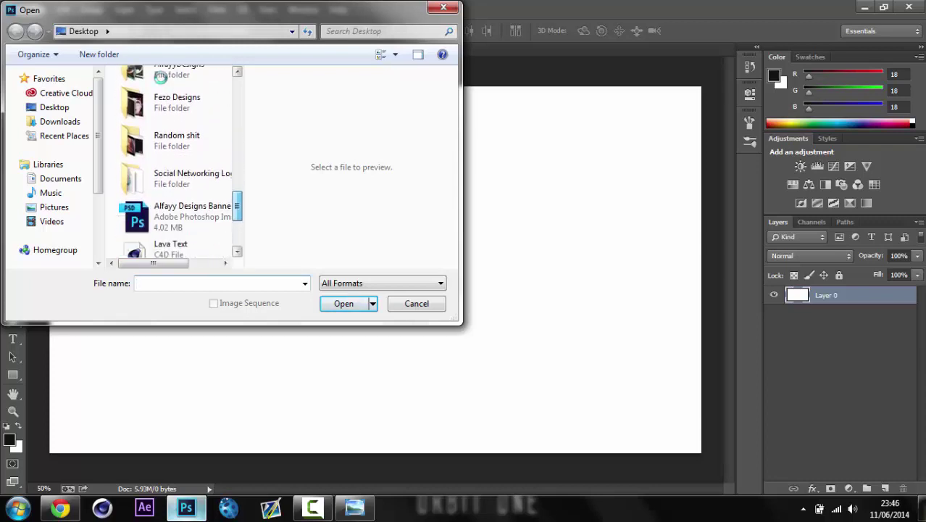
scroll(161, 77, "down", 2)
scroll(161, 77, "up", 2)
scroll(161, 77, "up", 1)
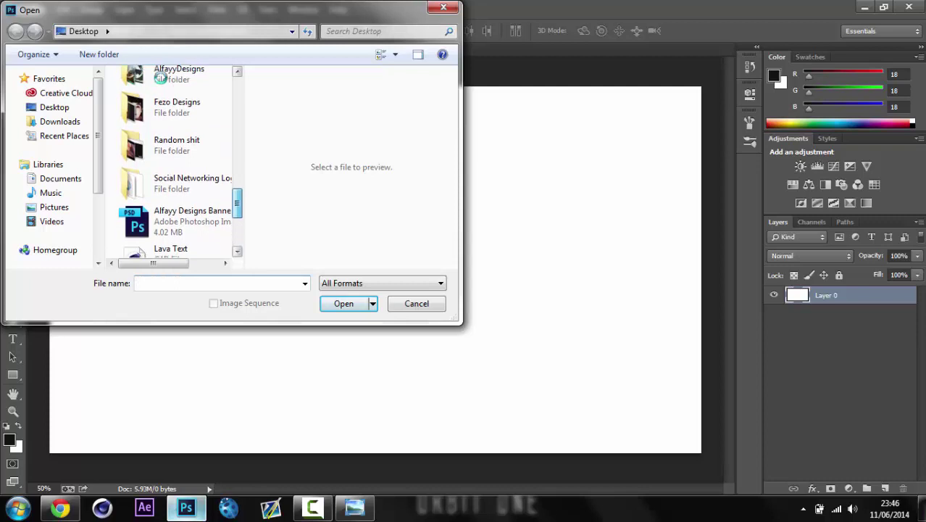
Back out of a wrong folder and open the Fezo Designs folder
double_click(176, 142)
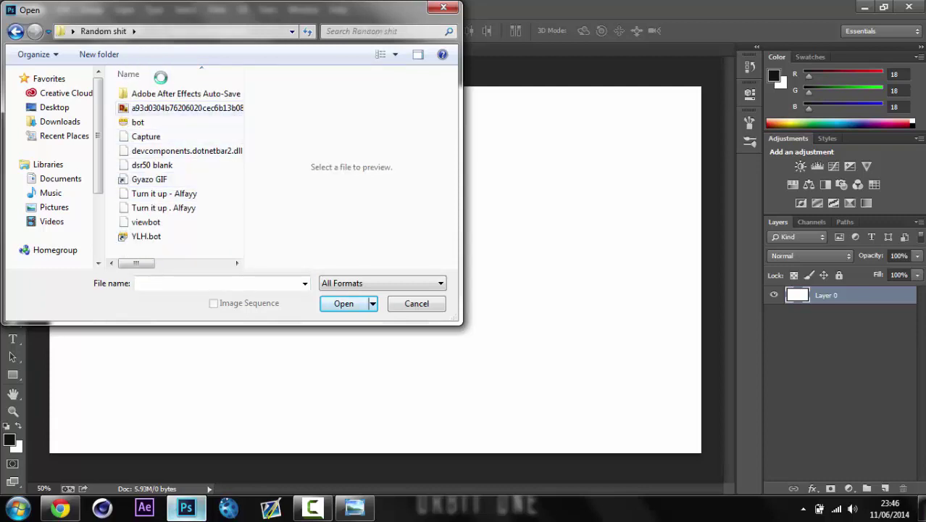
key("BackSpace")
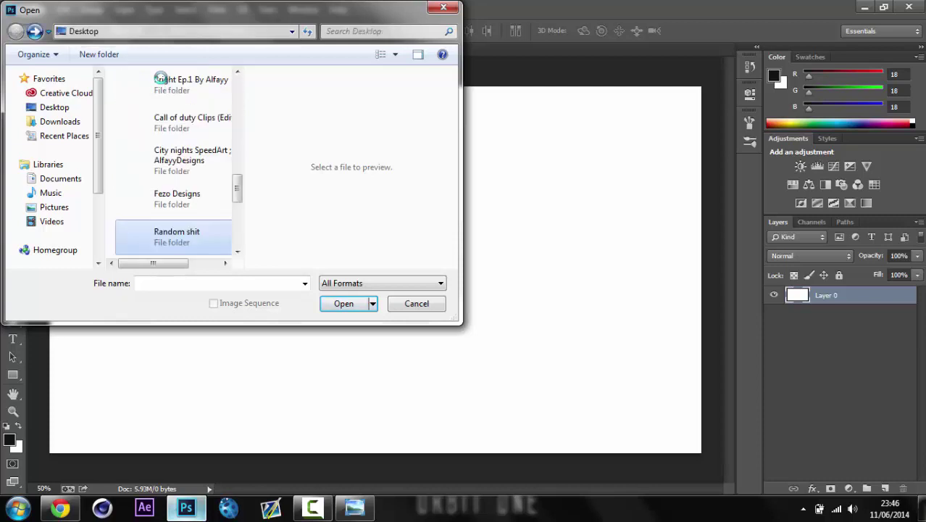
scroll(161, 78, "down", 3)
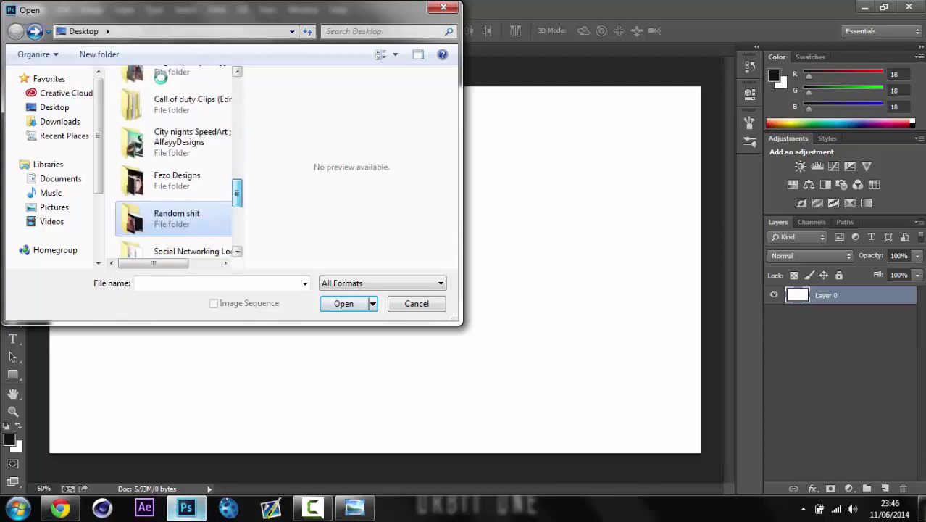
scroll(161, 79, "up", 1)
scroll(161, 78, "down", 3)
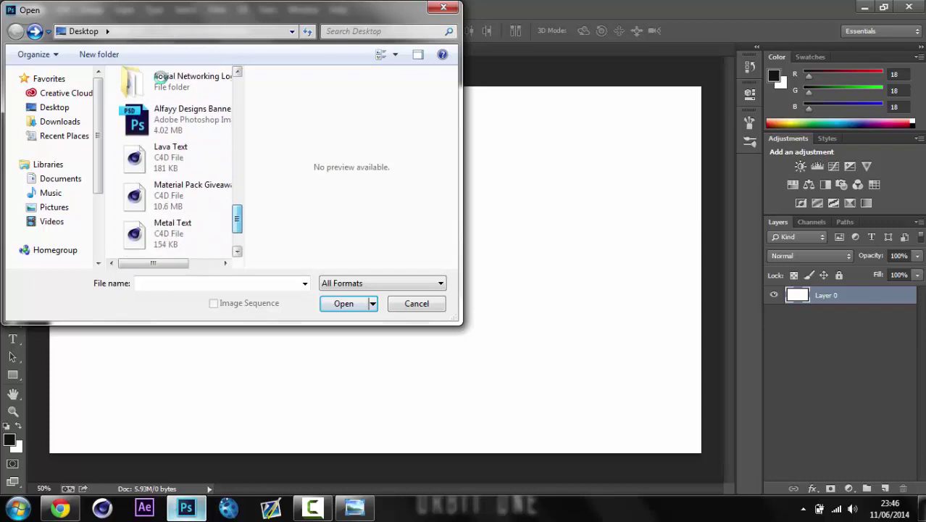
scroll(160, 78, "up", 3)
scroll(161, 79, "up", 1)
scroll(161, 79, "up", 2)
key("Up")
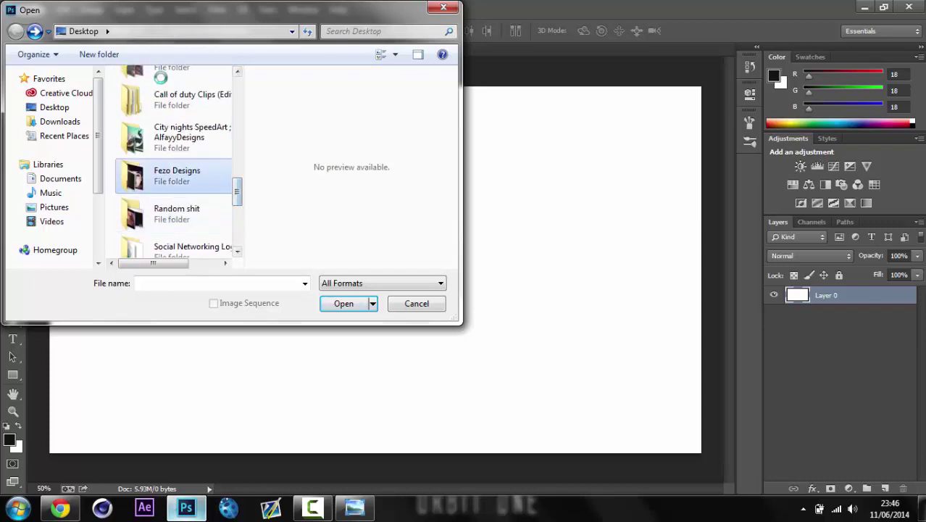
key("Return")
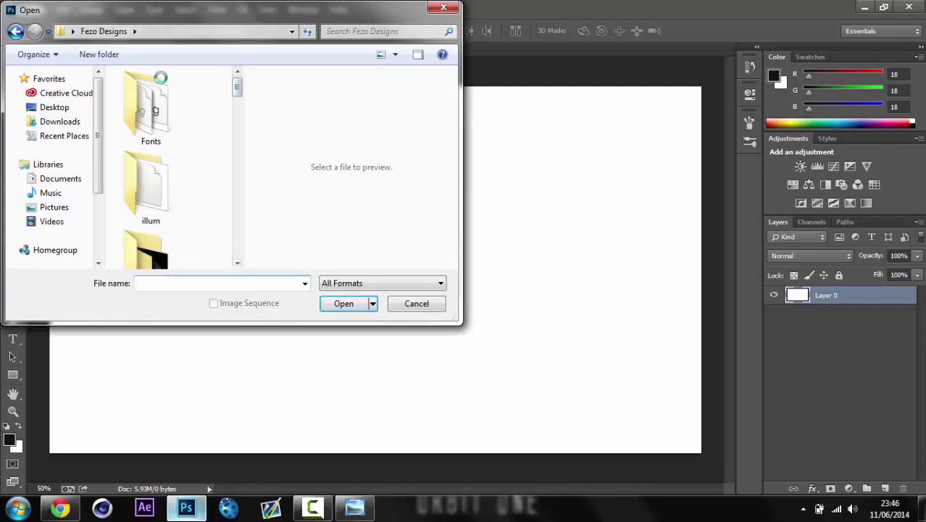
Search '3d' and select the Alfayy 3D Banner image
type("33d")
key("BackSpace")
key("BackSpace")
type("d")
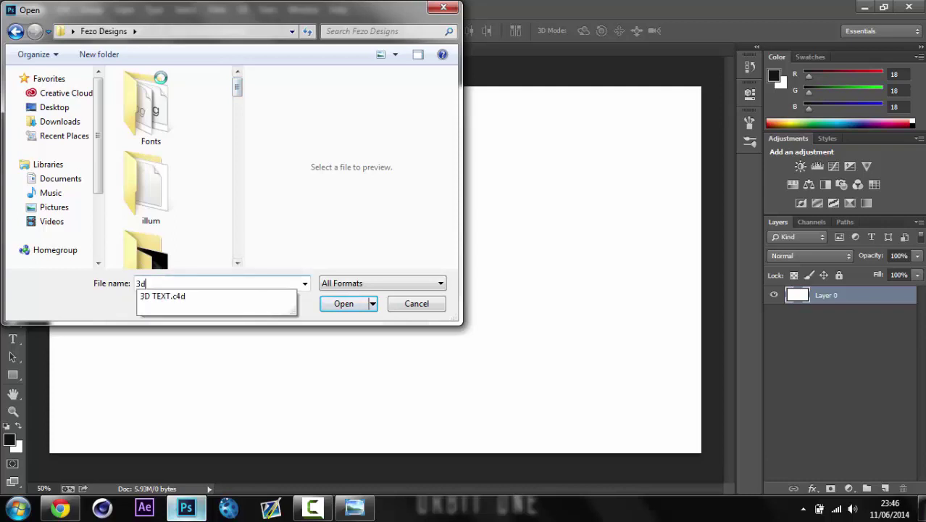
key("Down")
scroll(150, 167, "down", 2)
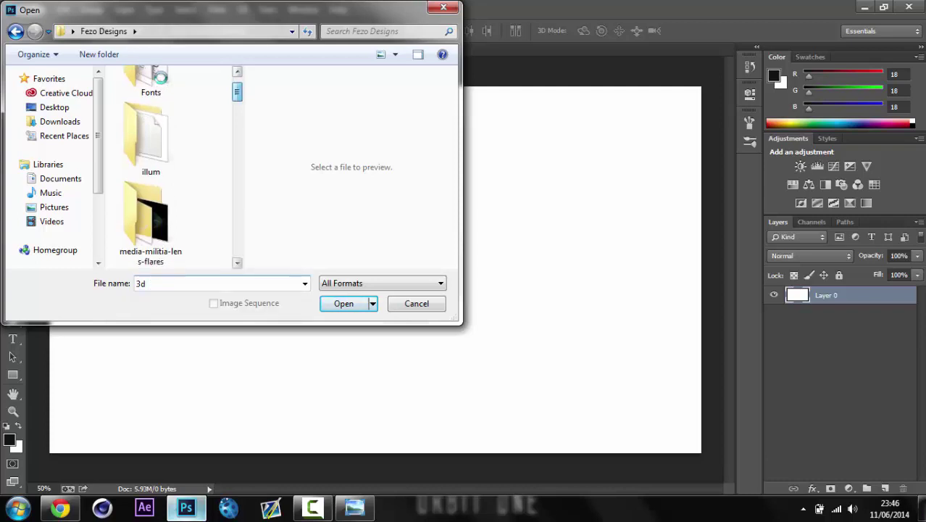
scroll(150, 167, "down", 3)
scroll(151, 167, "down", 5)
scroll(150, 166, "down", 2)
left_click(150, 127)
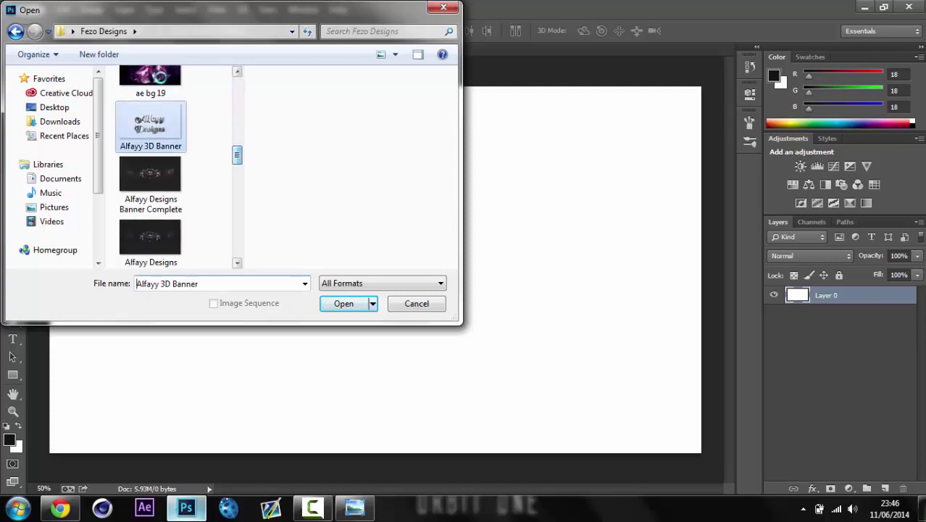
Open the Alfayy 3D Banner and drag it into 3D Effect, centred as Layer 1
key("Return")
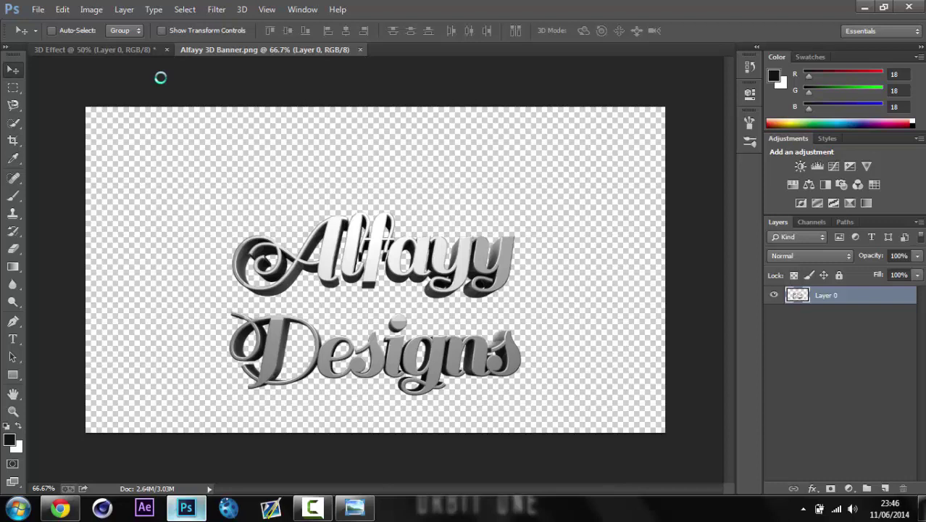
left_click_drag(452, 286, 141, 113)
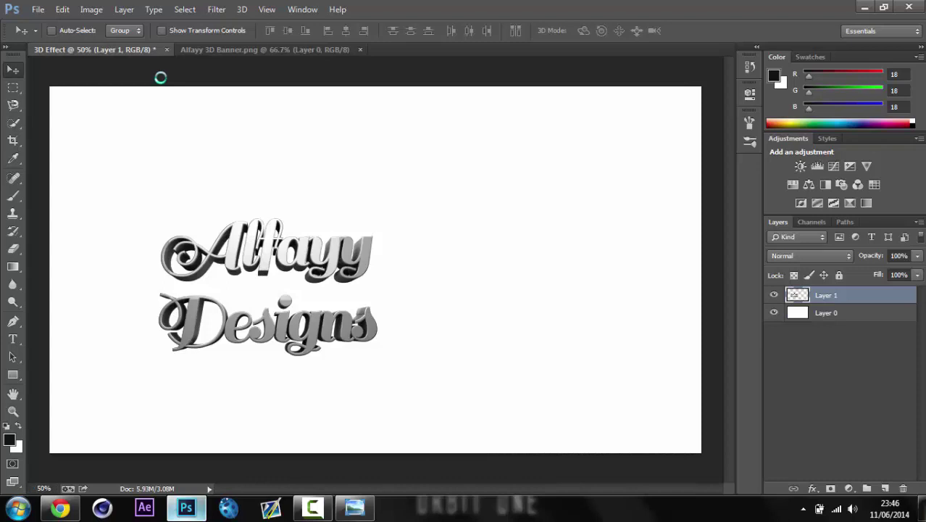
left_click_drag(274, 256, 356, 231)
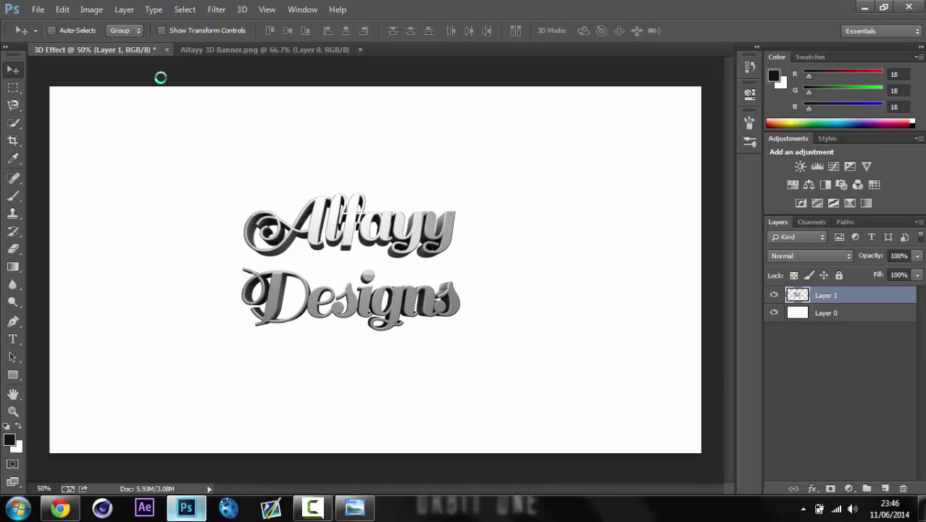
Enlarge the Alfayy Designs text with Ctrl+T and move it toward the canvas centre
key("ctrl+plus")
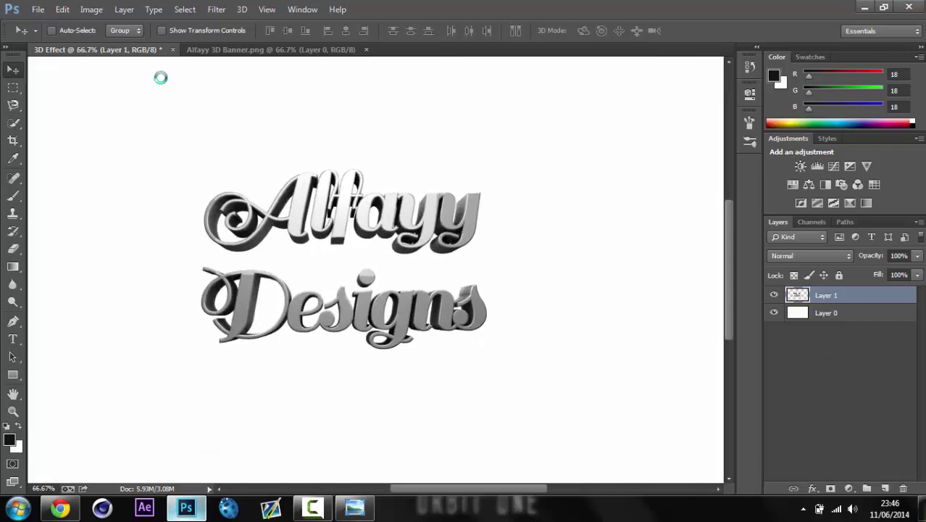
key("ctrl+minus")
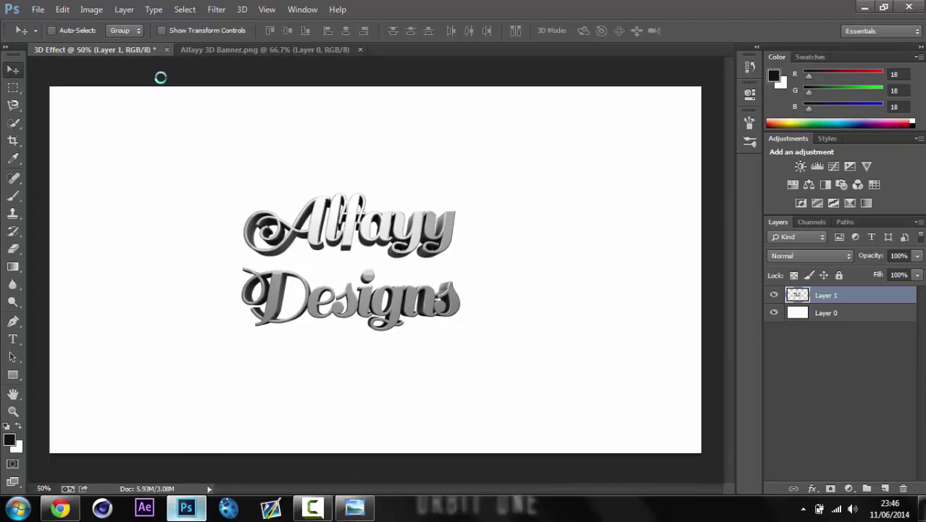
key("ctrl+t")
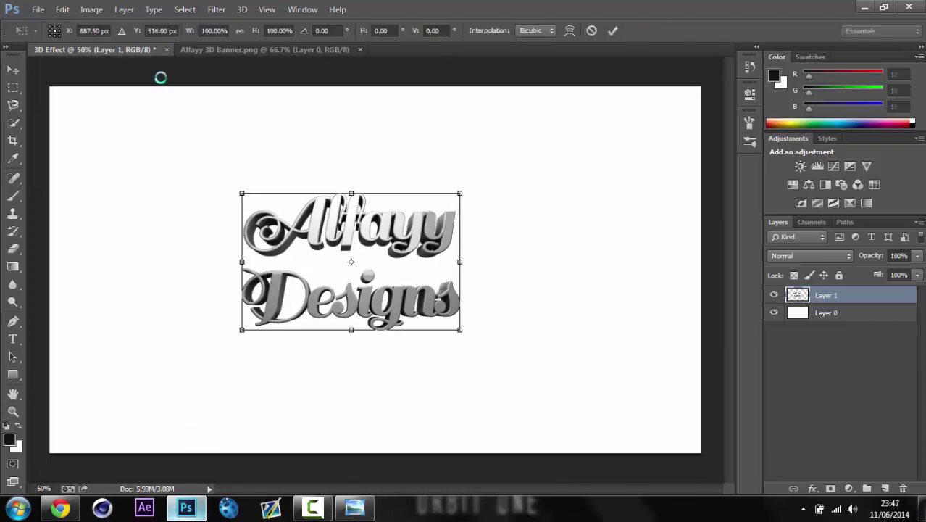
left_click_drag(242, 194, 141, 163)
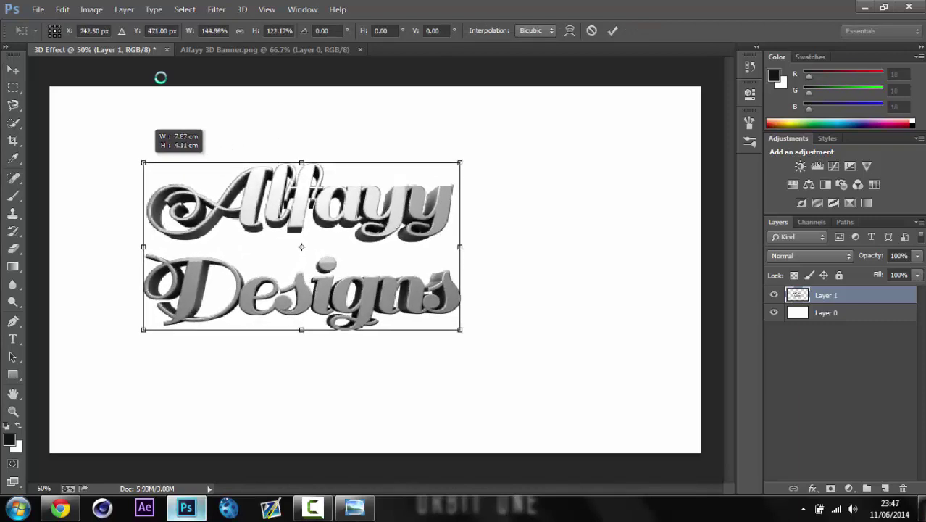
key("Return")
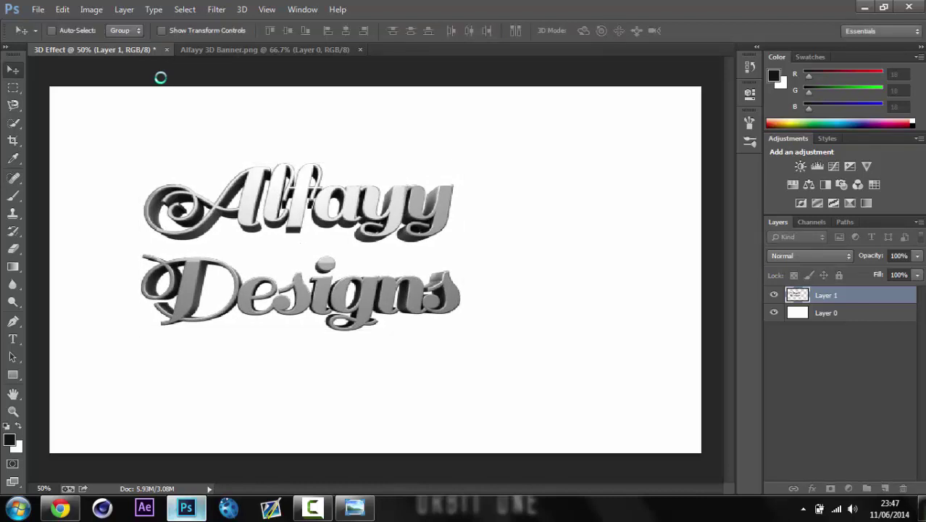
left_click_drag(311, 210, 380, 216)
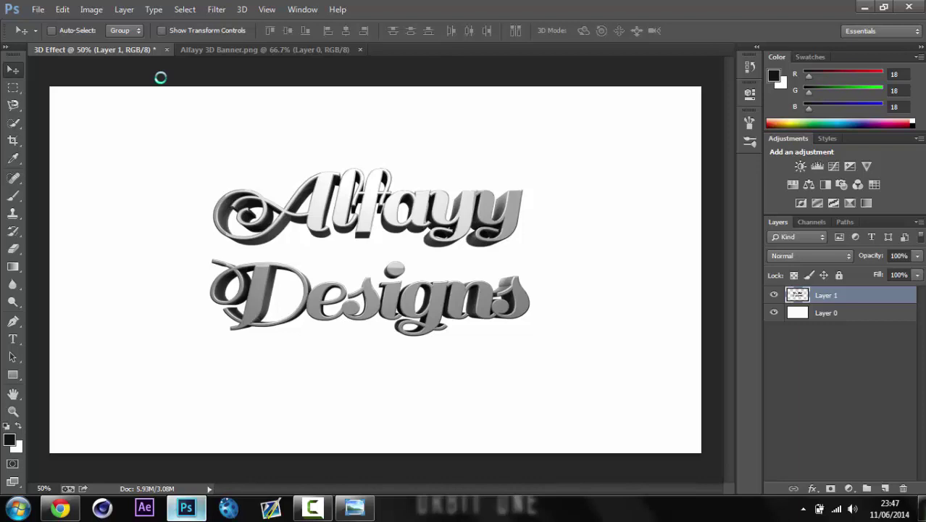
Duplicate Layer 1 within 3D Effect and select the Layer 1 copy
right_click(827, 295)
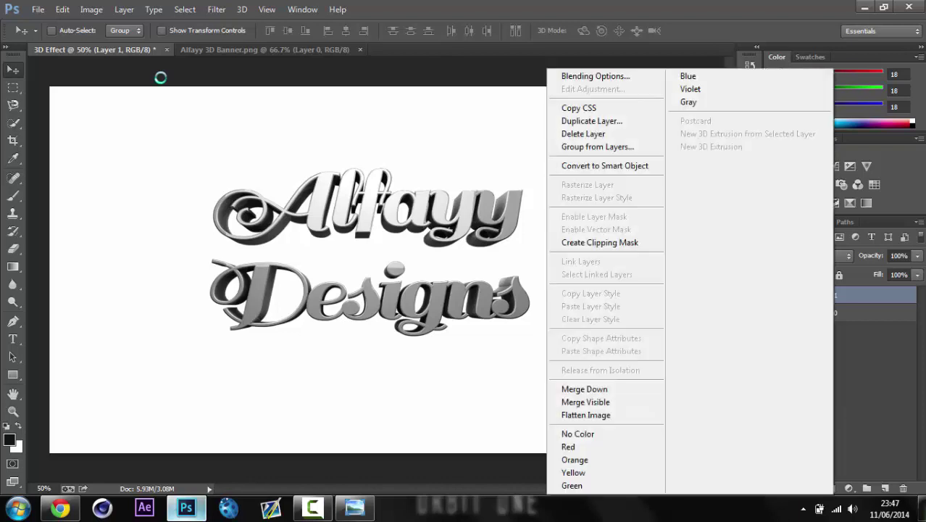
left_click(589, 120)
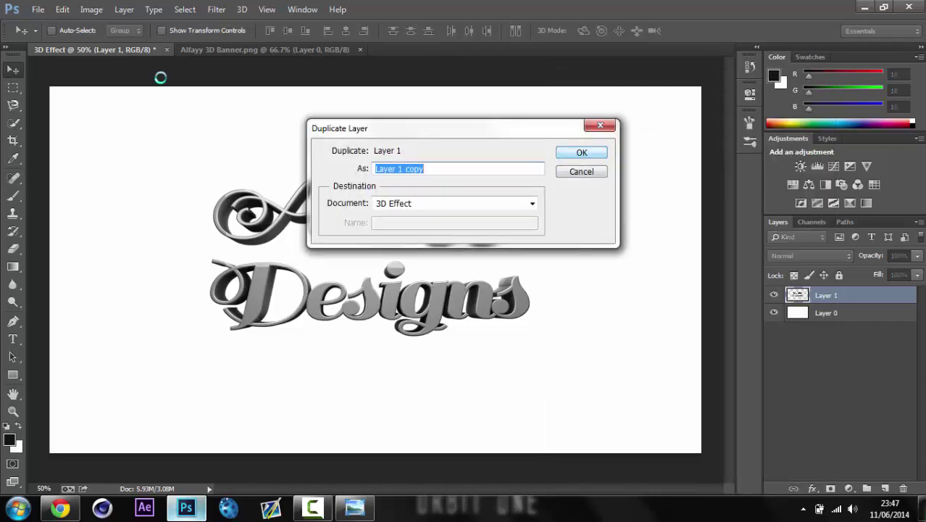
left_click(532, 203)
left_click(406, 209)
key("Return")
key("alt+bracketleft")
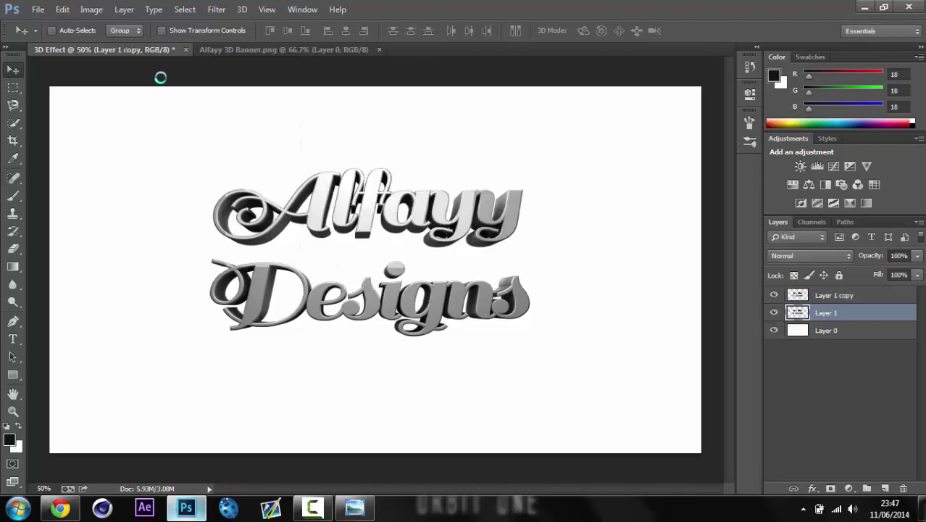
key("alt+bracketright")
key("alt+bracketleft")
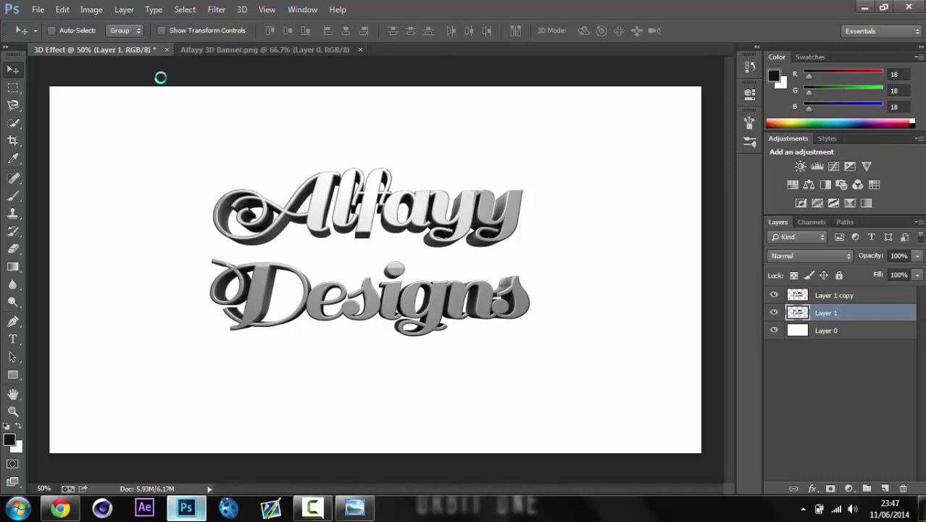
key("alt+bracketright")
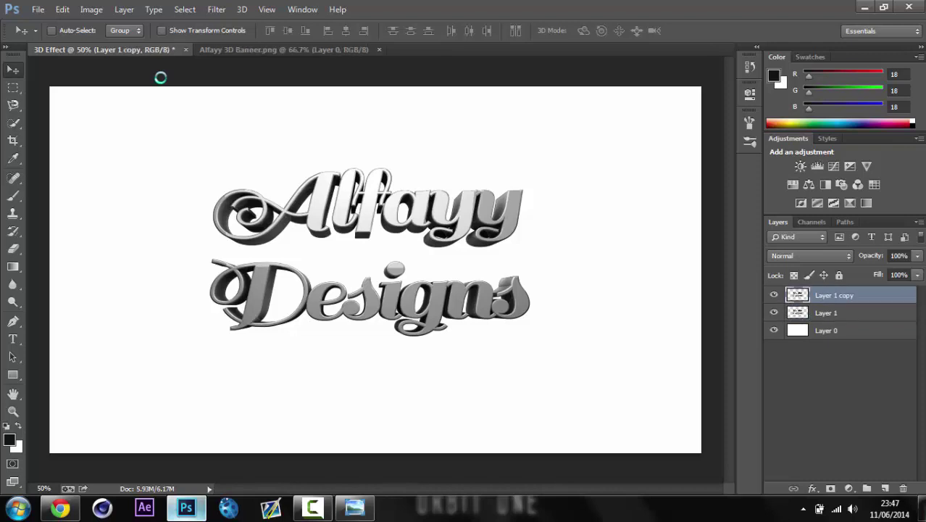
Apply Levels to the copy with Red channel output white set to 0
key("alt+i")
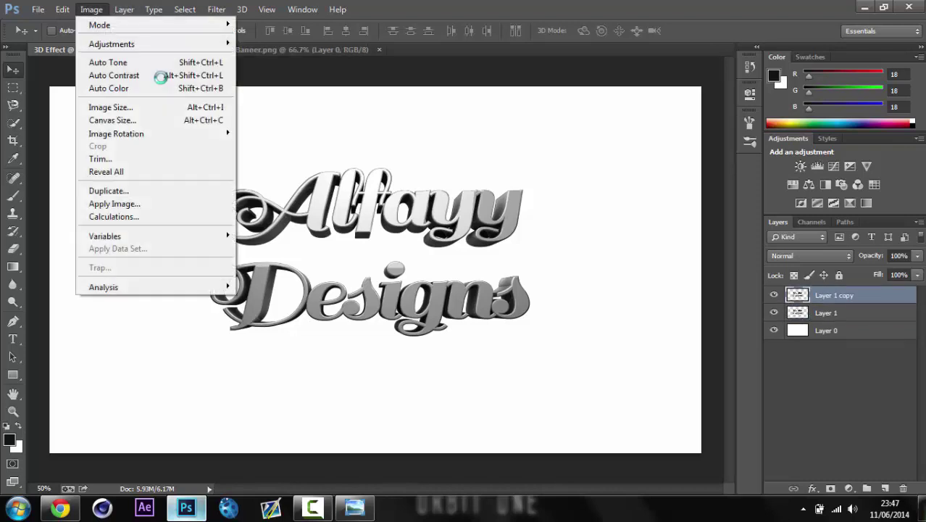
key("Right")
key("Left")
key("Down")
key("Down")
key("Right")
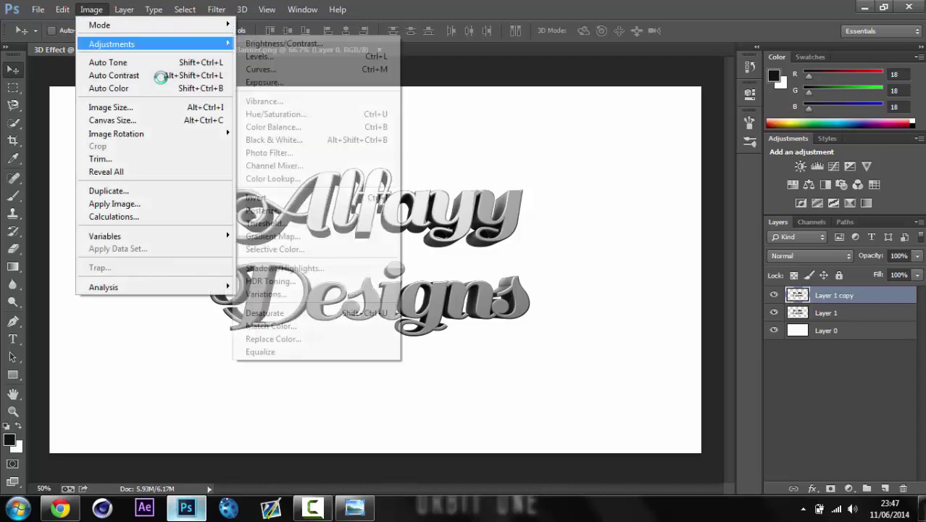
key("Down")
key("Return")
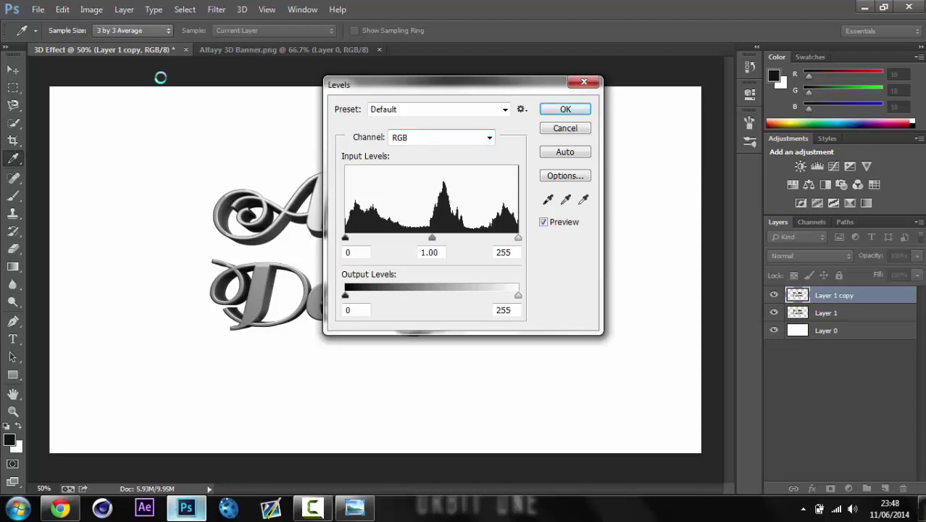
left_click(489, 137)
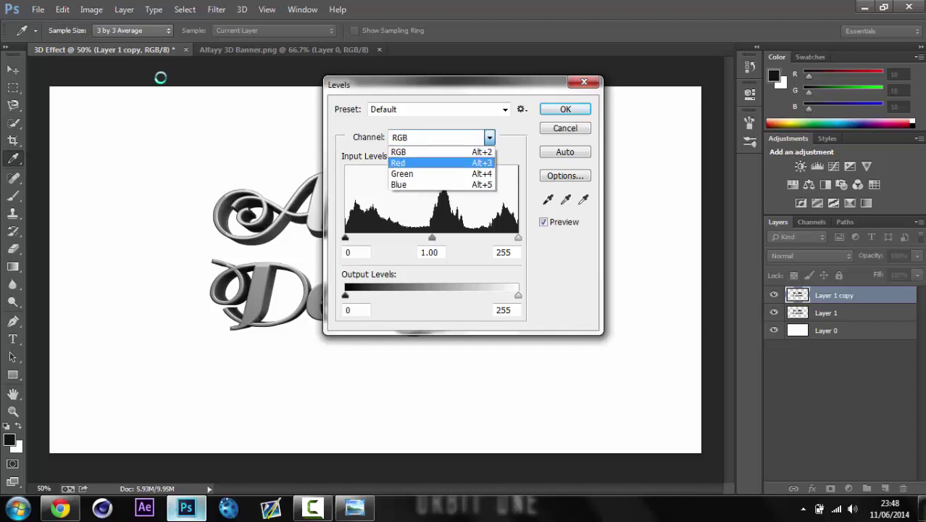
left_click(398, 162)
left_click(489, 137)
left_click(398, 162)
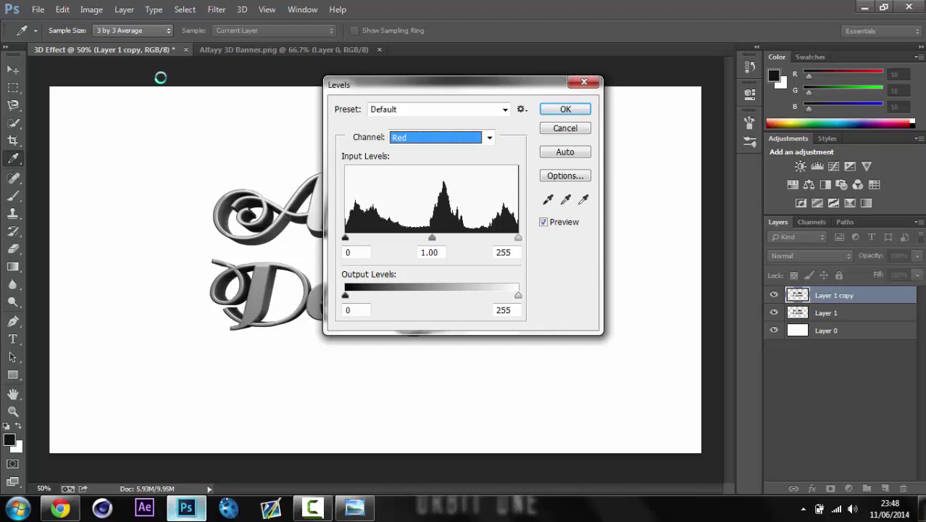
key("Tab")
key("Tab")
key("Tab")
key("shift+Down")
key("shift+Down")
key("shift+Down")
type("0")
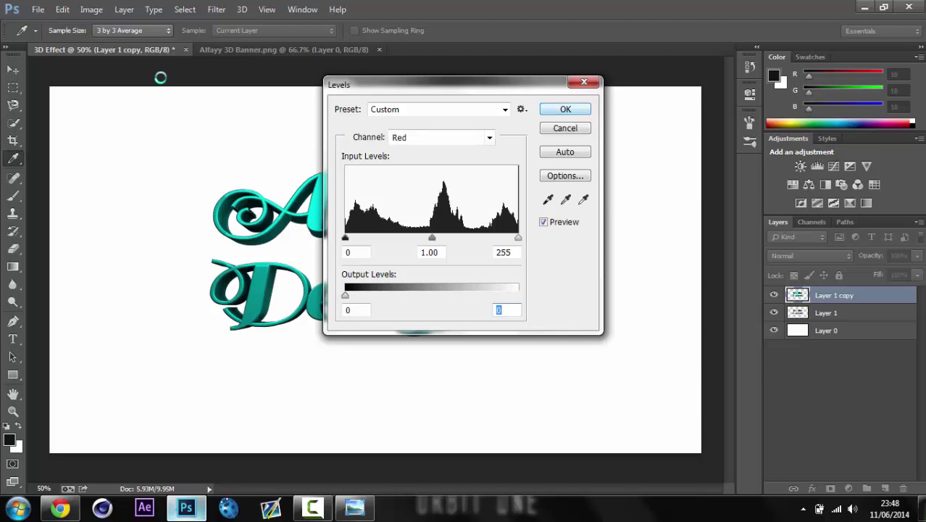
key("Return")
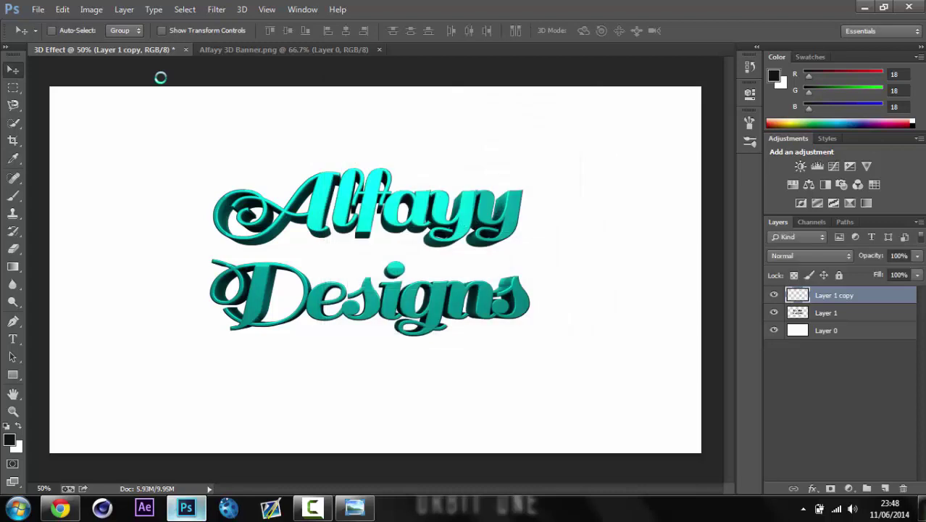
On Layer 1, set the Levels Green channel output white to 0
key("alt+bracketleft")
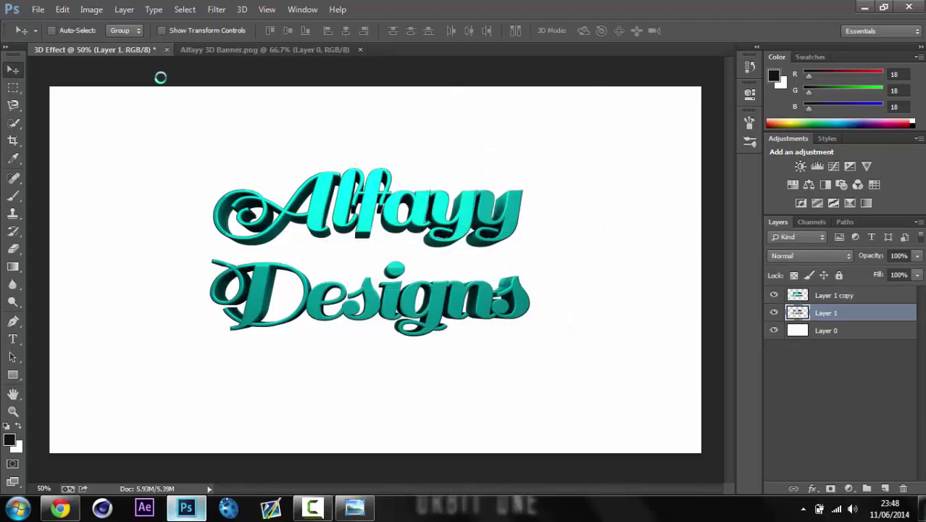
key("alt+i")
key("Down")
key("Down")
key("Right")
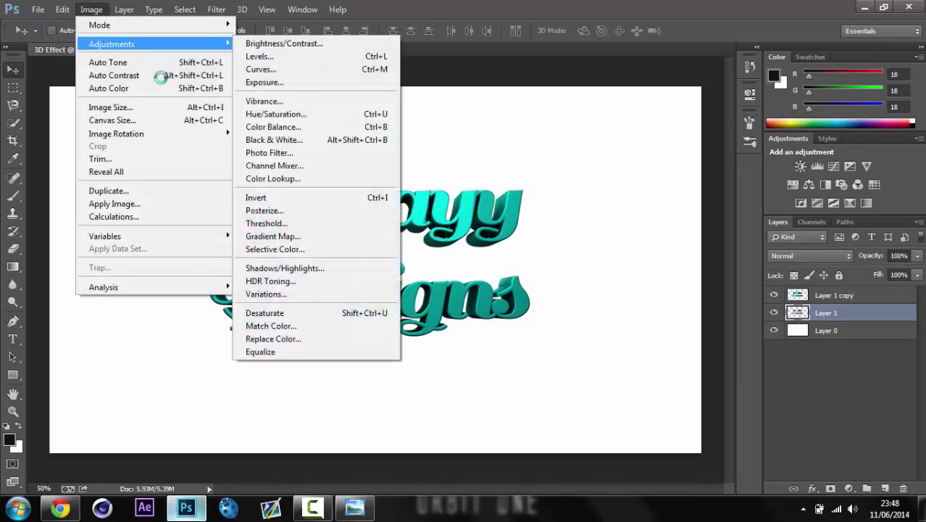
key("Right")
key("Down")
key("Return")
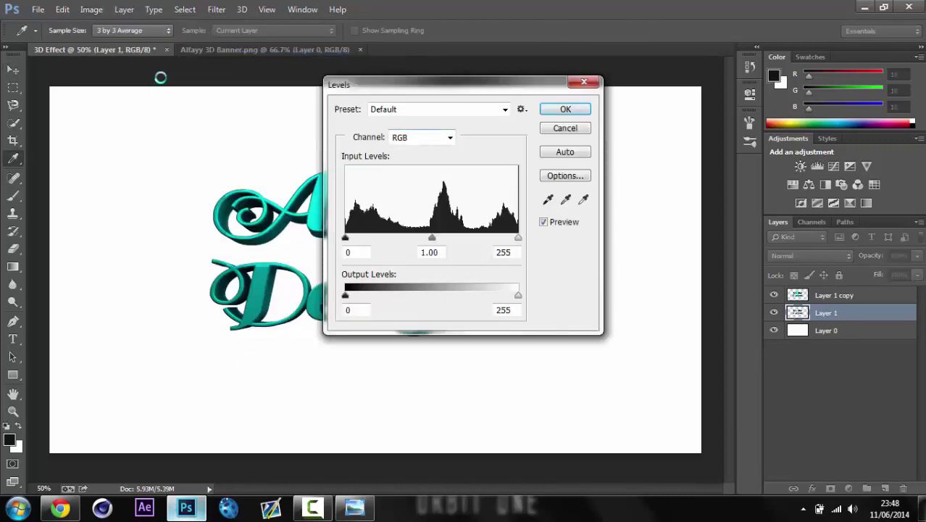
key("alt+Down")
key("Down")
key("Down")
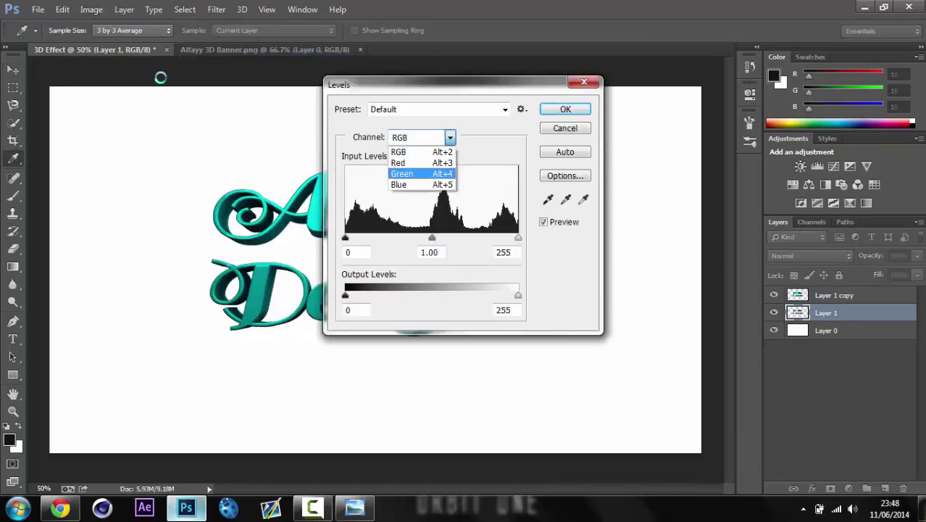
key("Return")
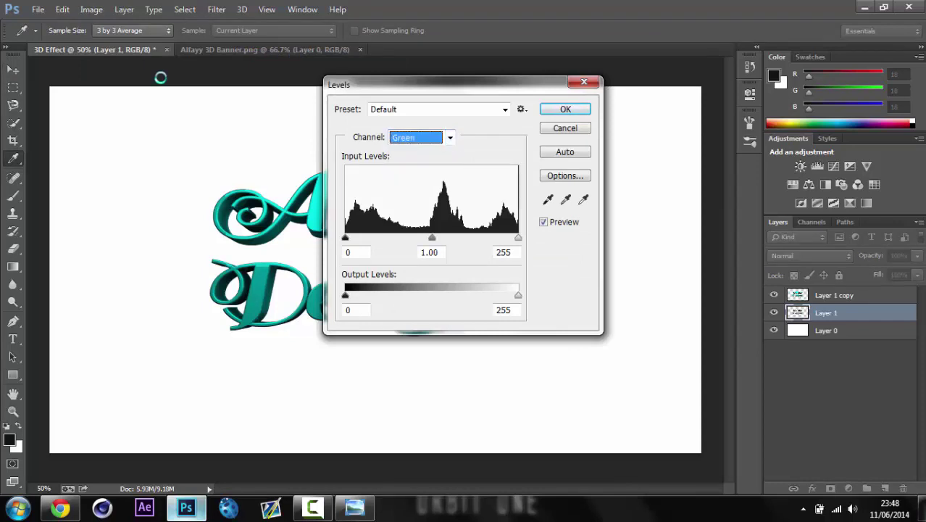
key("shift+Tab")
type("0")
Drop the Blue channel output white to 0 and apply Levels, turning Layer 1 red
key("Down")
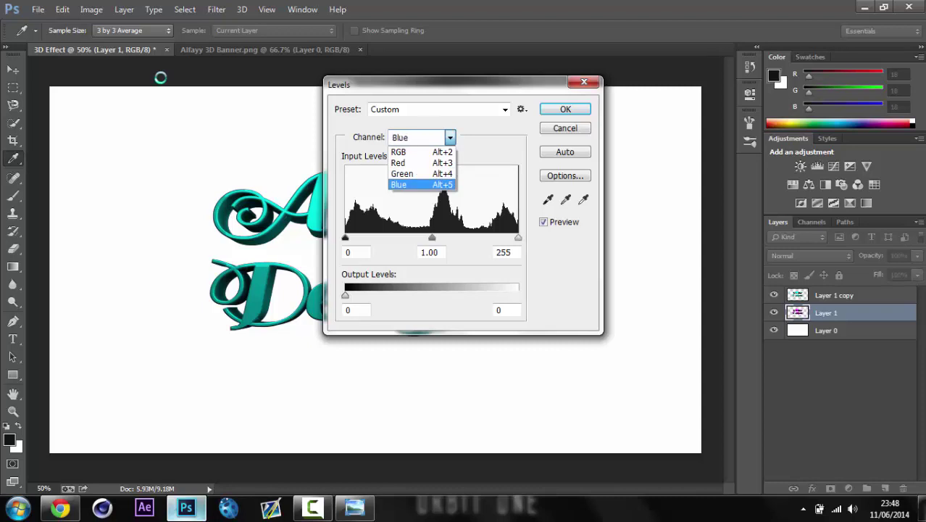
key("Return")
left_click_drag(518, 295, 345, 296)
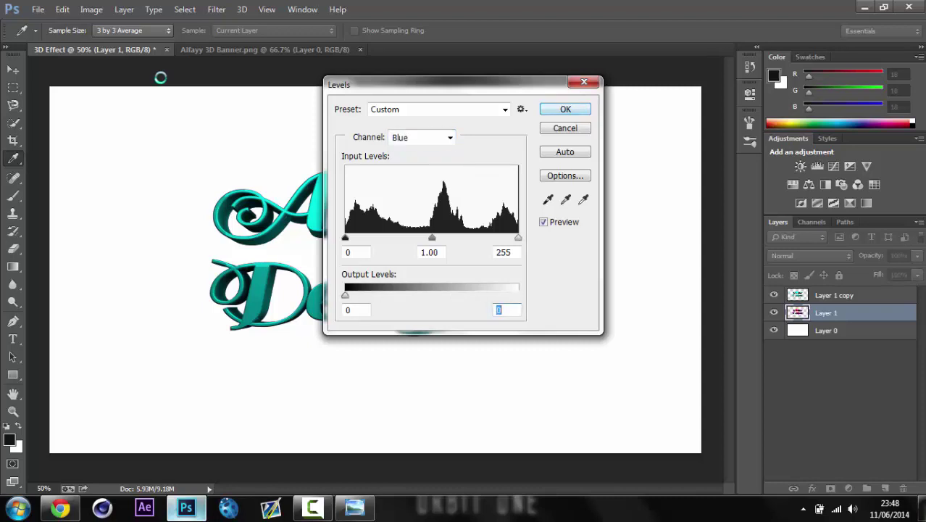
key("Return")
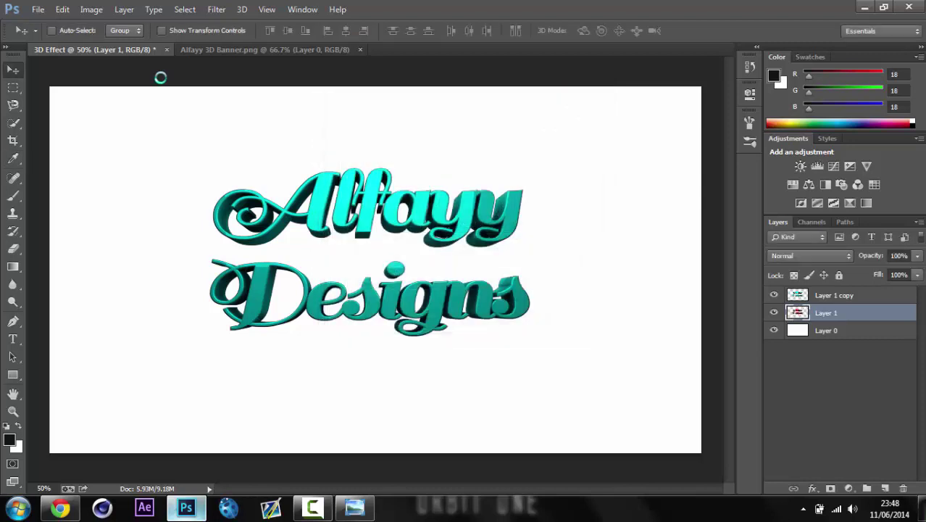
Test-shift the red layer right, then return it into alignment
key("alt+bracketright")
key("alt+bracketleft")
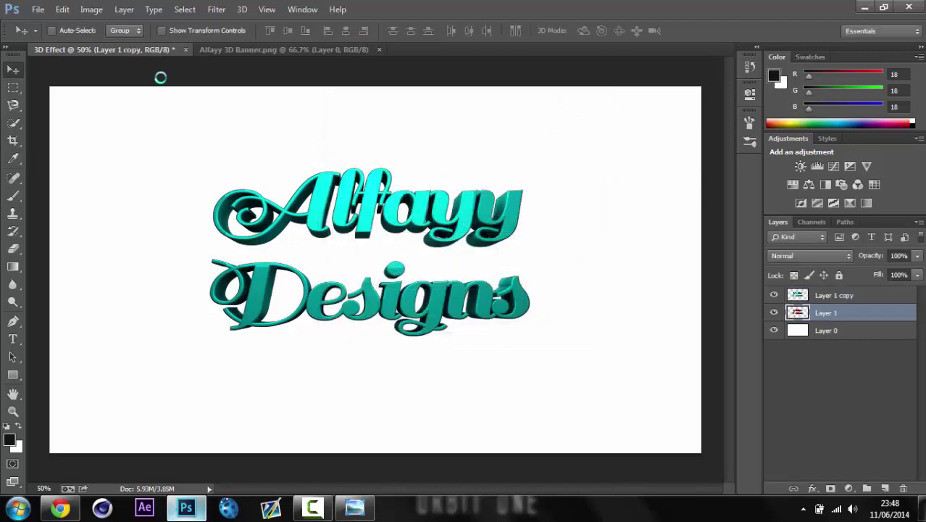
key("shift+Right")
key("shift+Right")
key("shift+Right")
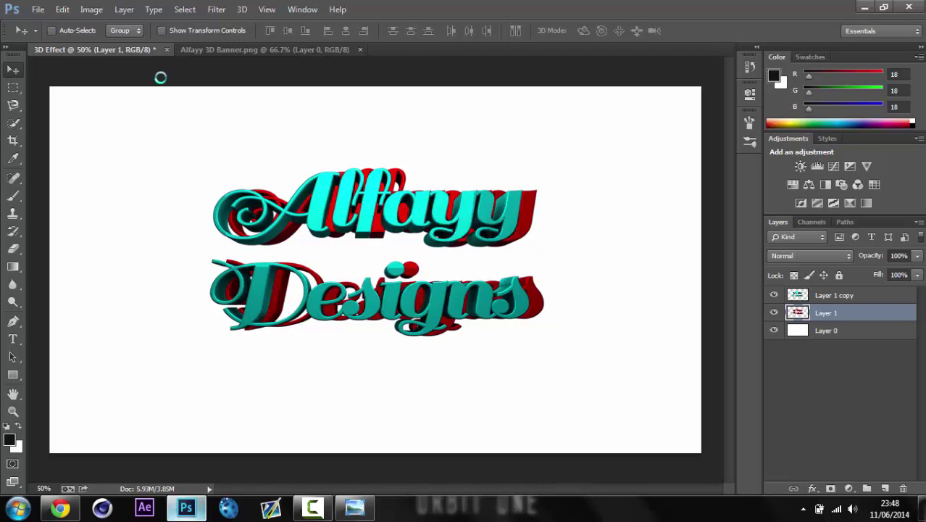
key("shift+Left")
key("shift+Left")
key("shift+Left")
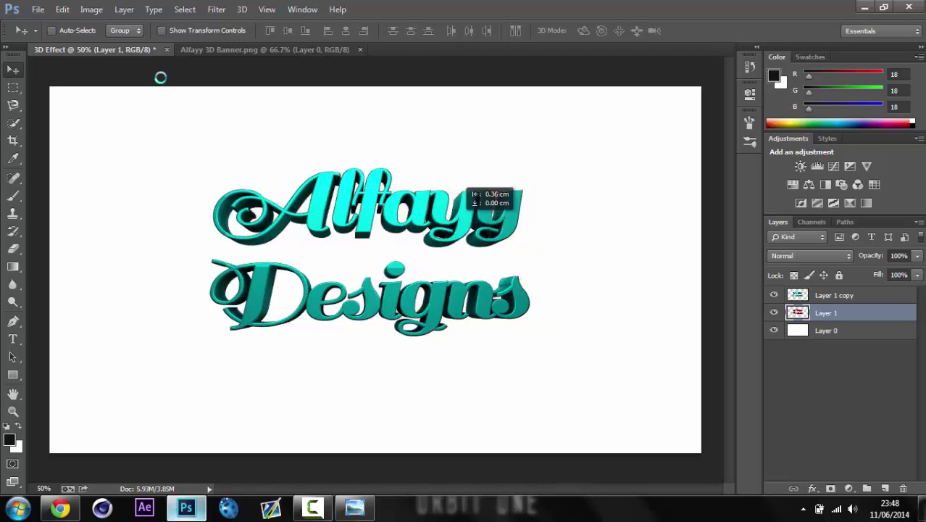
key("alt+bracketright")
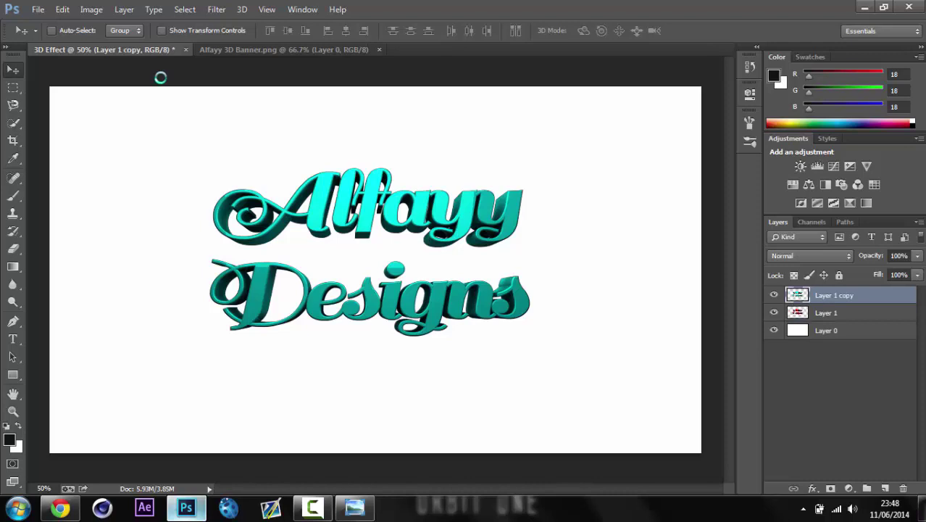
Set Layer 1 copy's blend mode to Screen so the text turns grey
left_click(809, 256)
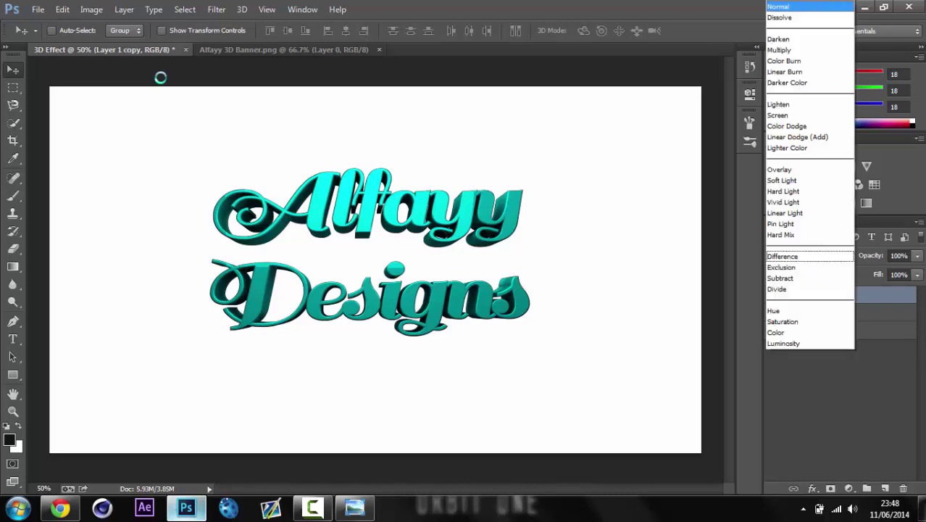
key("Up")
key("Up")
key("Up")
key("Down")
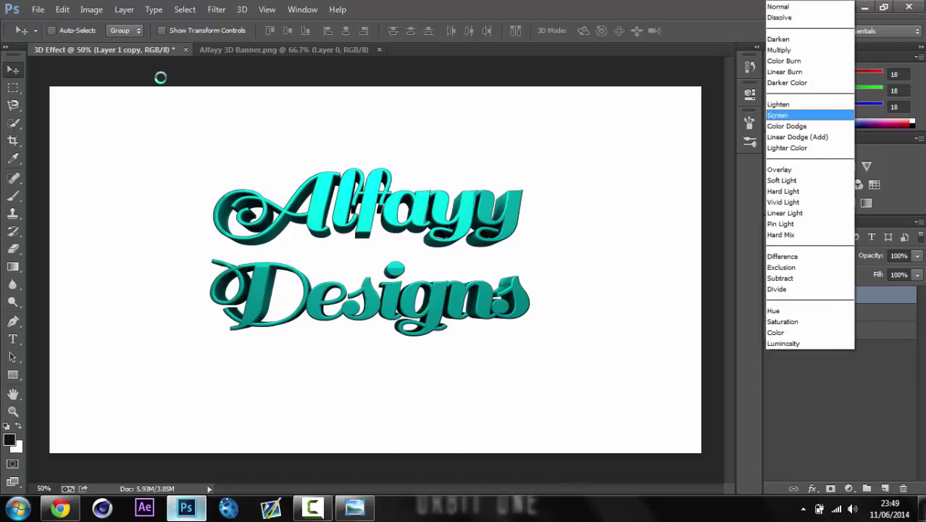
key("Return")
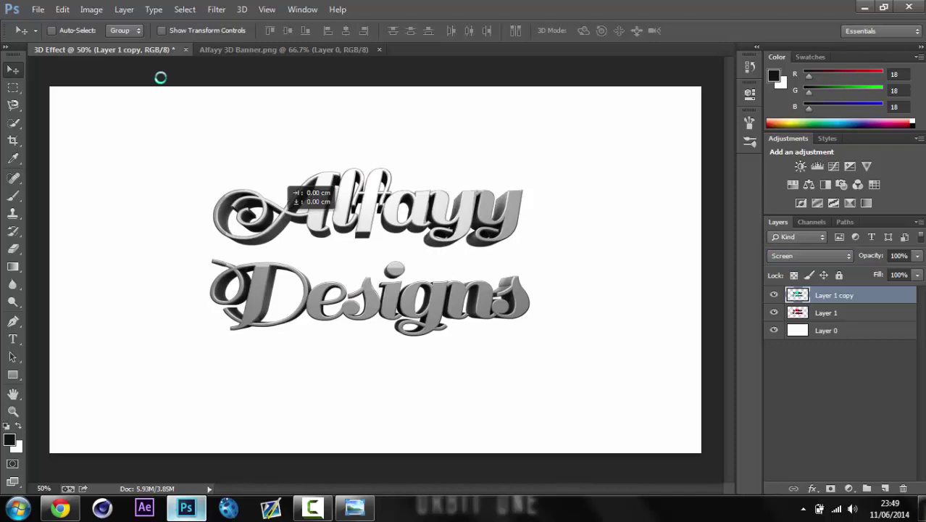
Preview fringing by shifting the cyan copy right and back, then zoom in on the text
left_click_drag(284, 180, 288, 180)
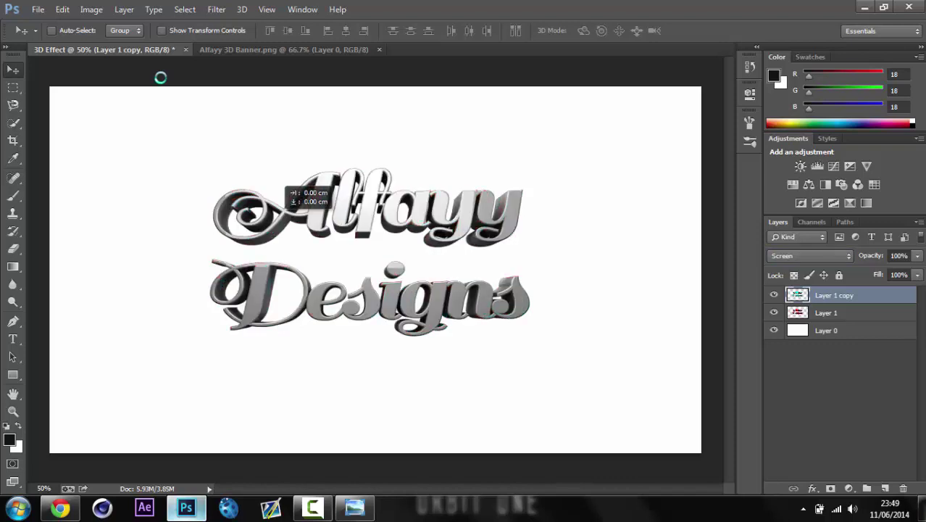
left_click_drag(289, 182, 285, 181)
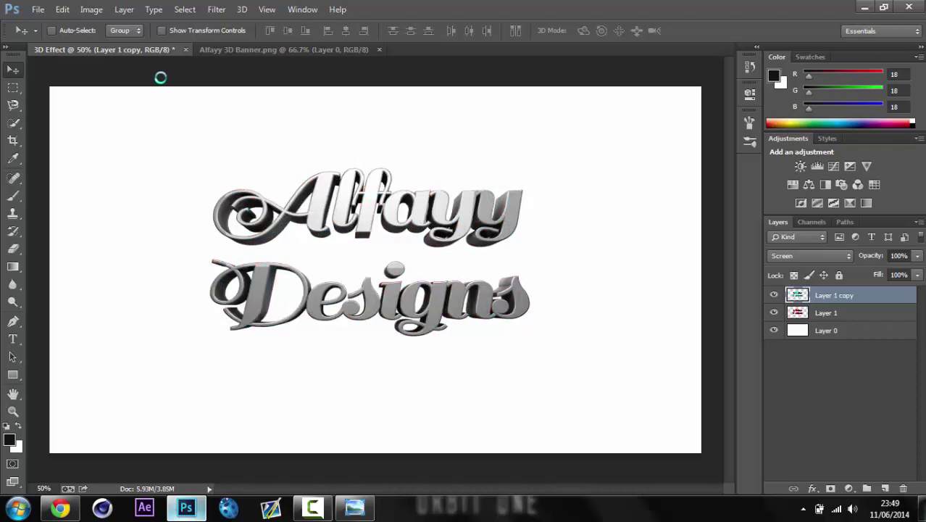
key("ctrl+plus")
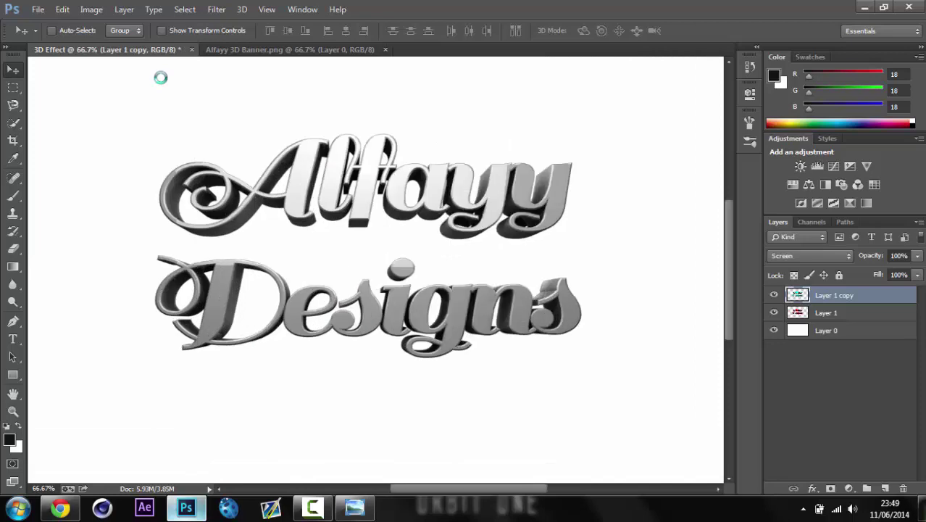
Offset the cyan copy a few pixels sideways to show red and cyan fringes
left_click_drag(285, 181, 290, 181)
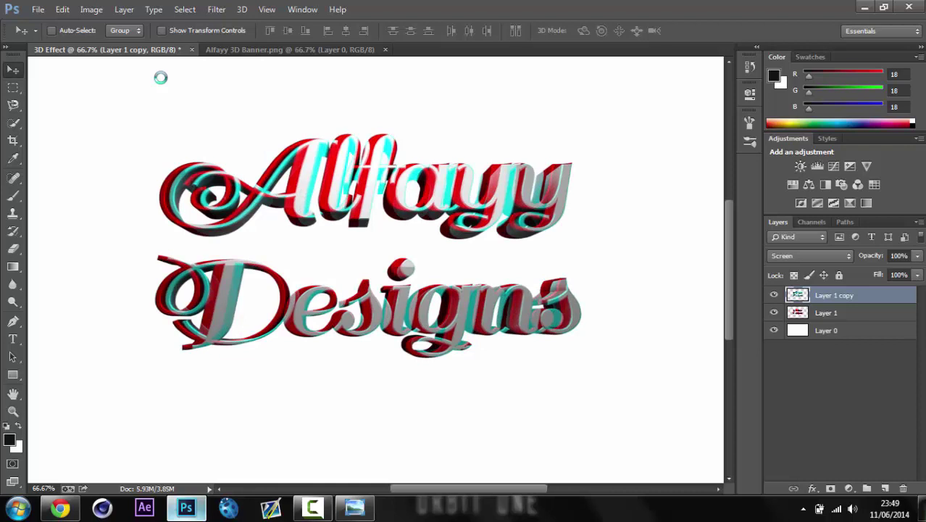
key("Left")
key("Left")
key("Left")
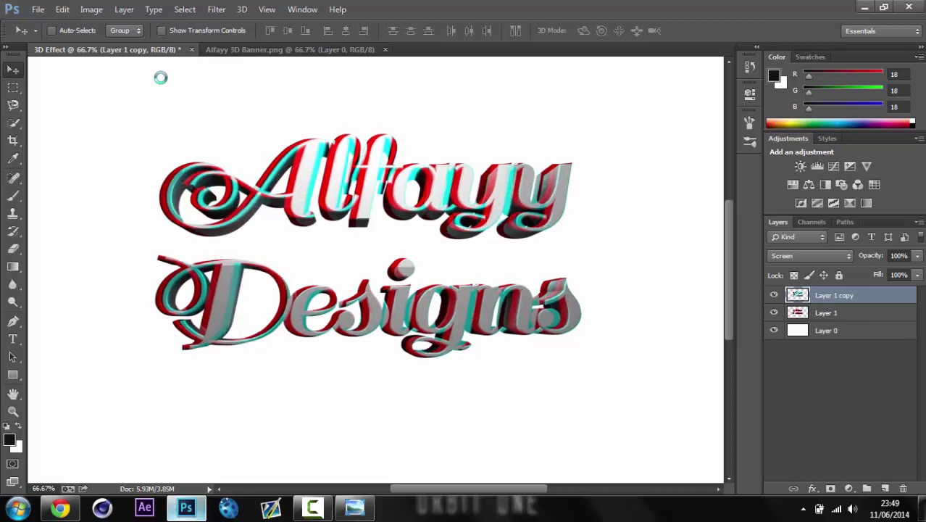
key("Left")
key("Left")
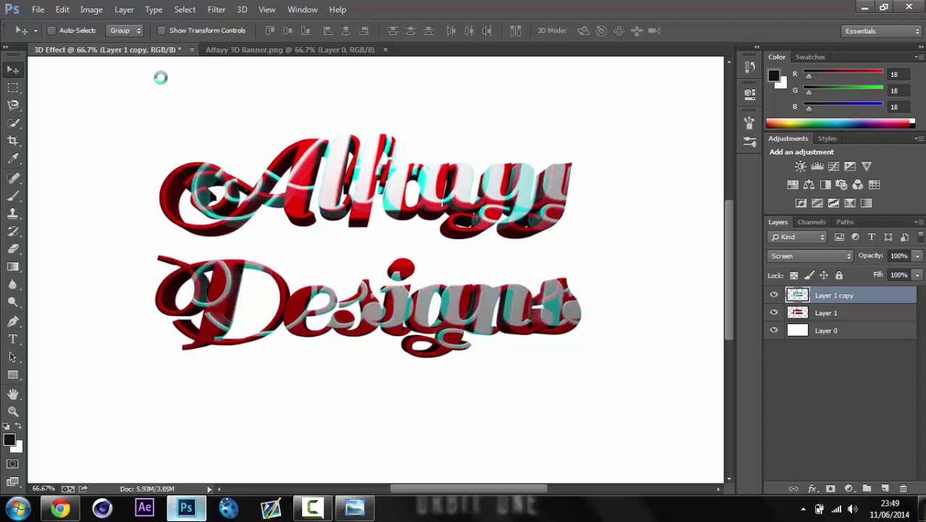
left_click_drag(371, 280, 361, 277)
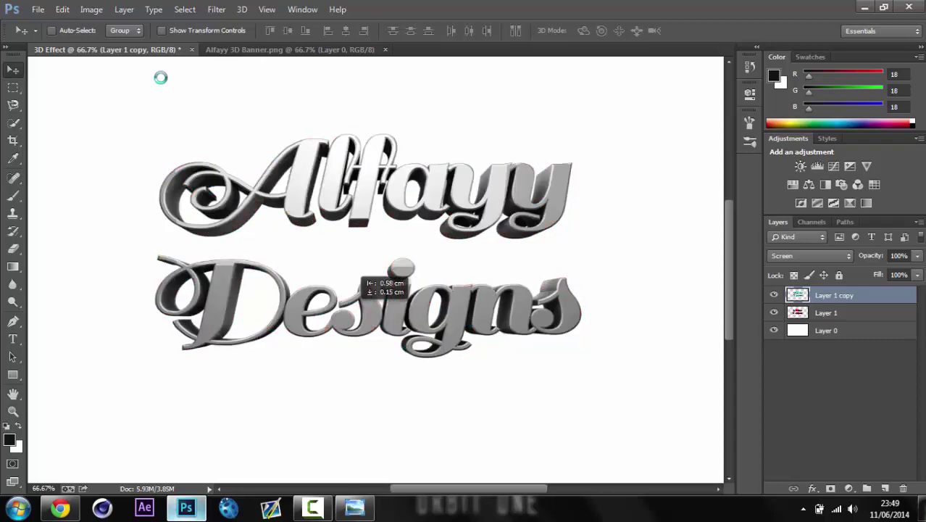
key("shift+Right")
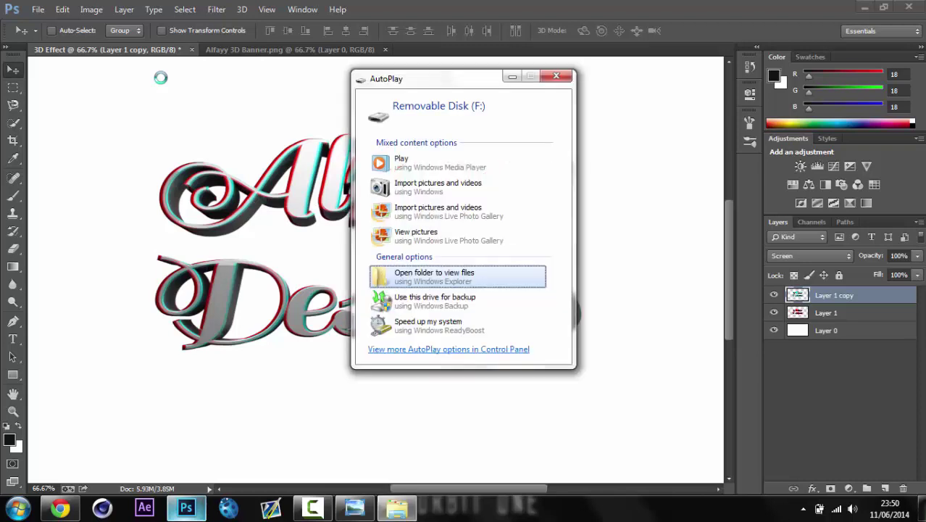
key("Escape")
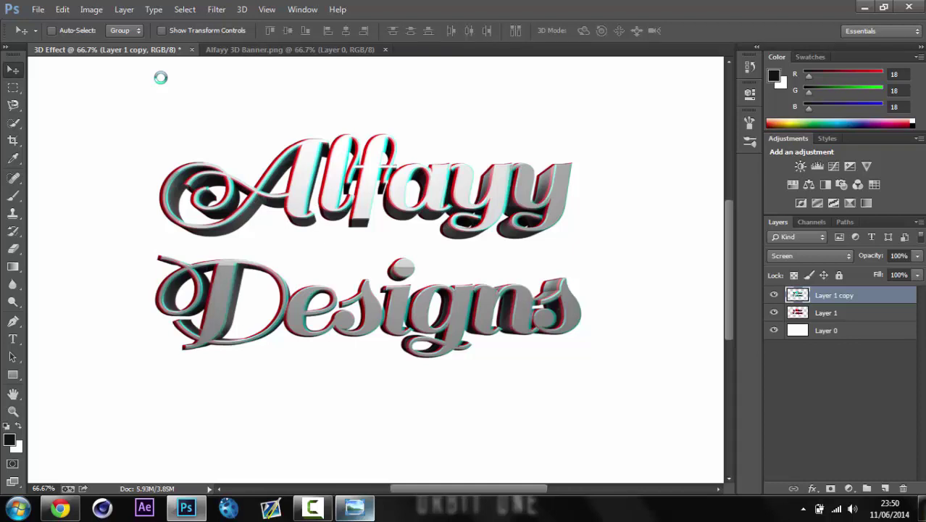
key("ctrl+minus")
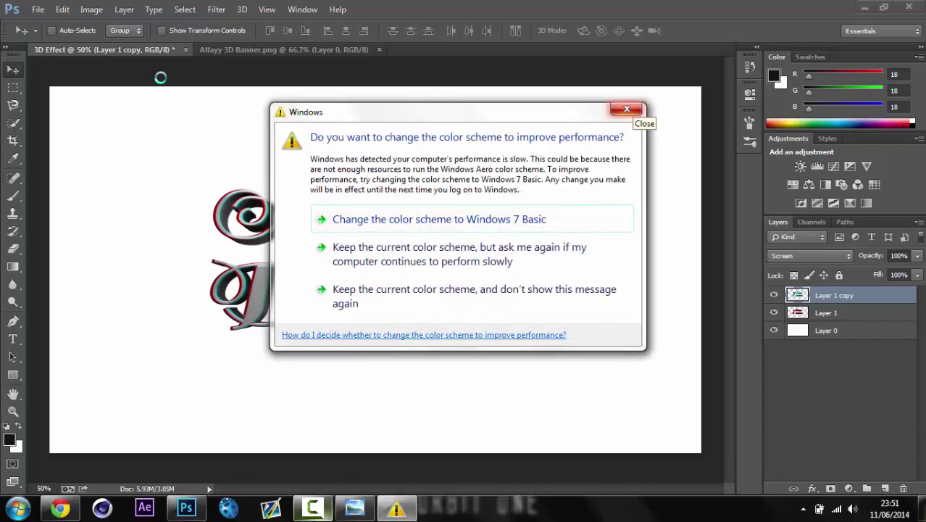
left_click(627, 108)
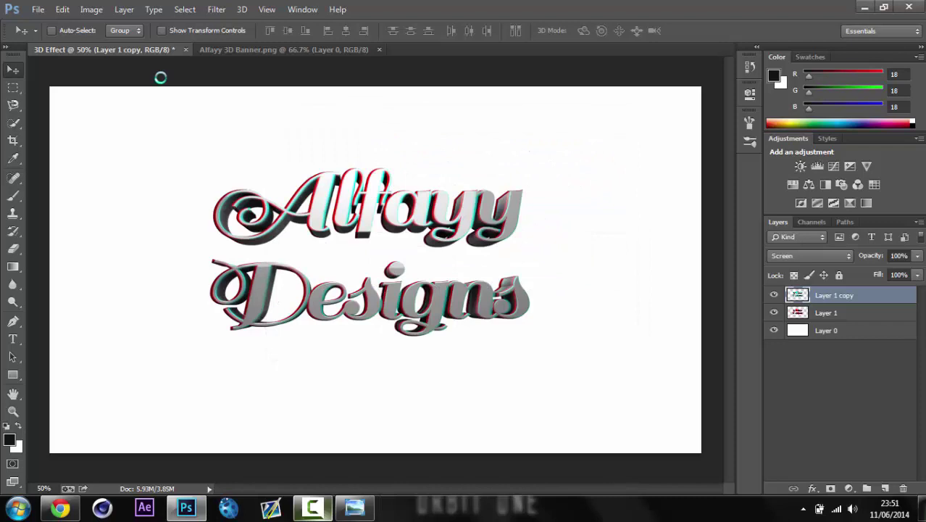